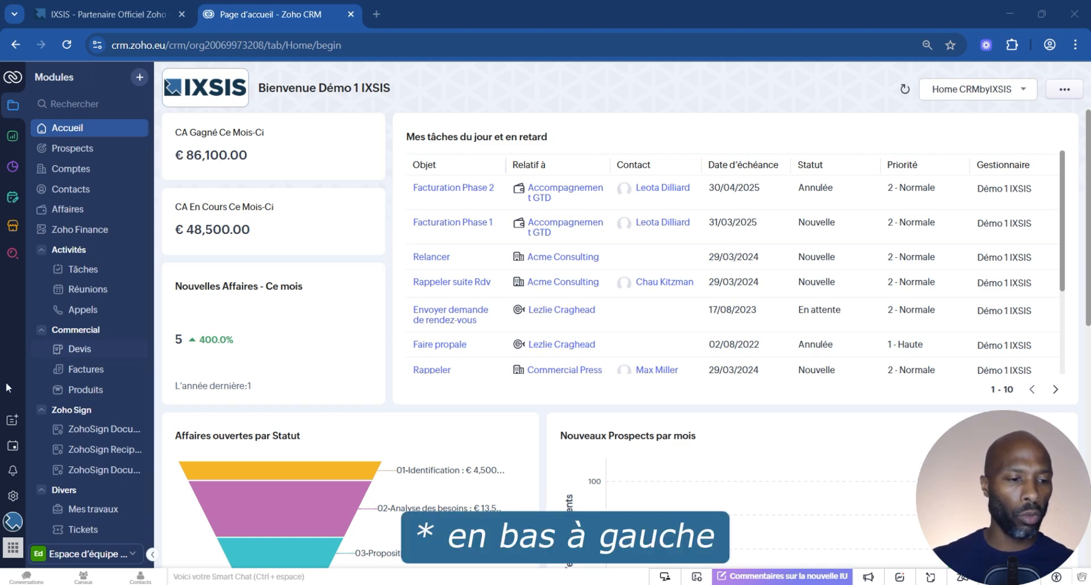
Look through the account panel, reports, dashboards, team module requests, Marketplace and global record search.
{"action": "left_click", "coordinate": [12, 523]}
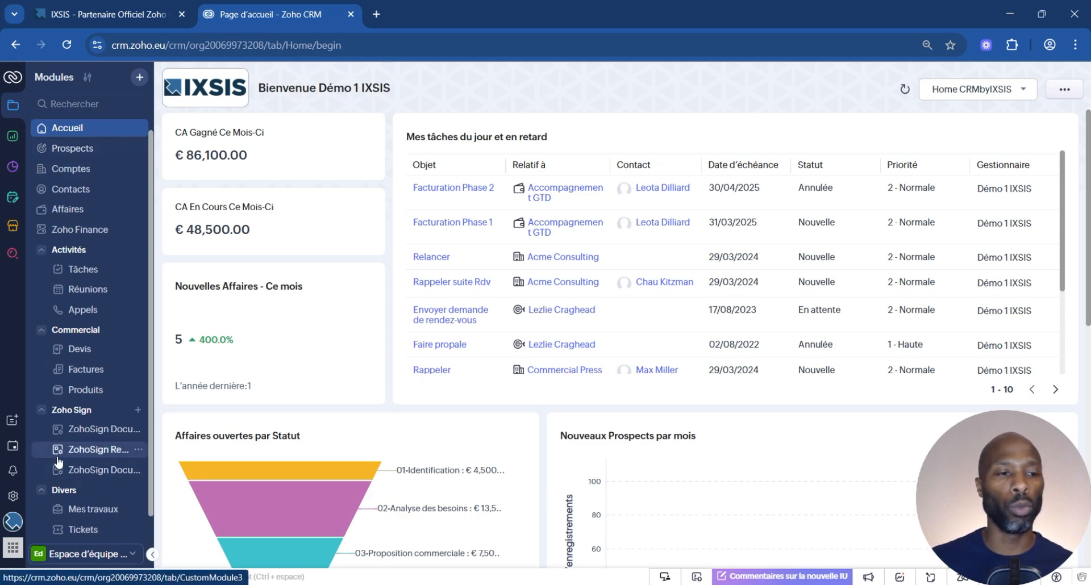
{"action": "left_click", "coordinate": [12, 139]}
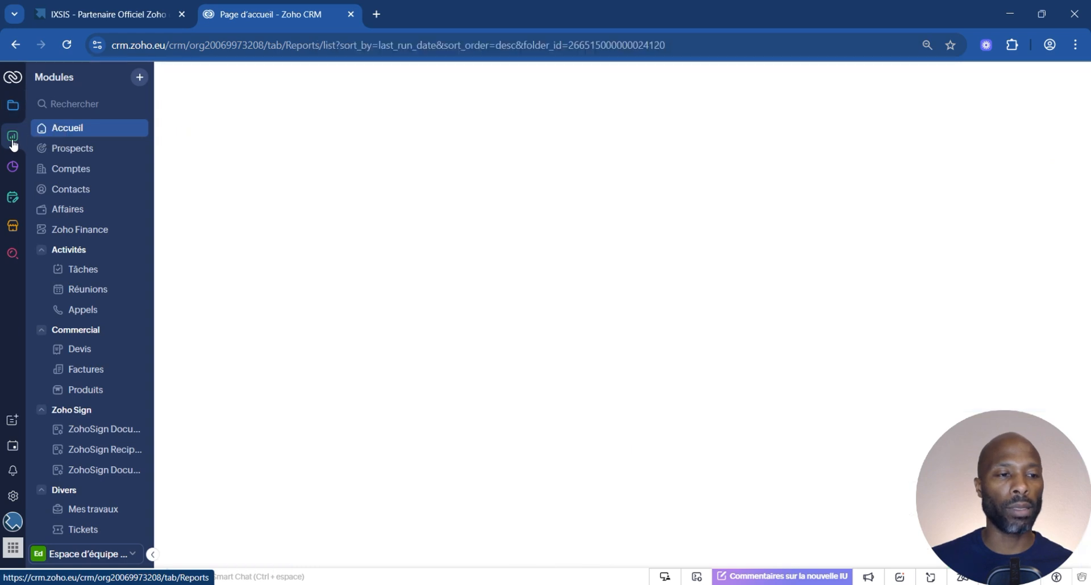
{"action": "left_click", "coordinate": [22, 169]}
{"action": "left_click", "coordinate": [12, 199]}
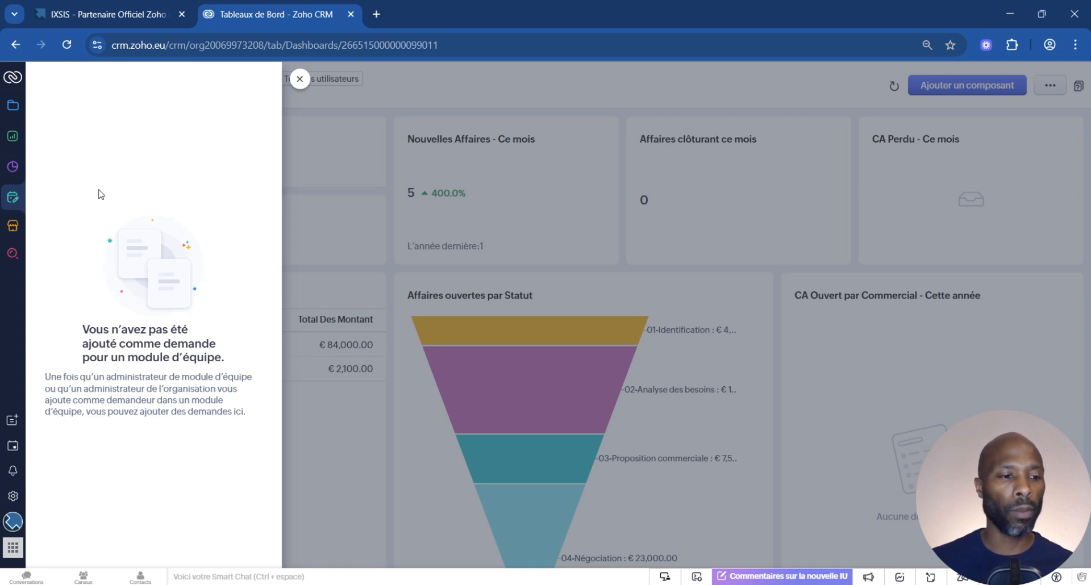
{"action": "left_click", "coordinate": [12, 227]}
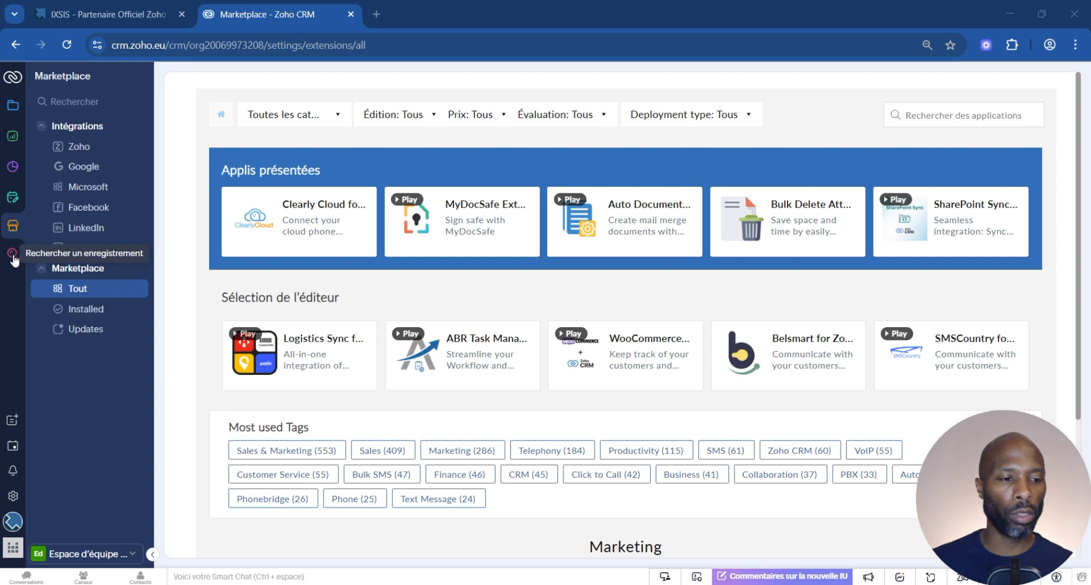
{"action": "left_click", "coordinate": [12, 257]}
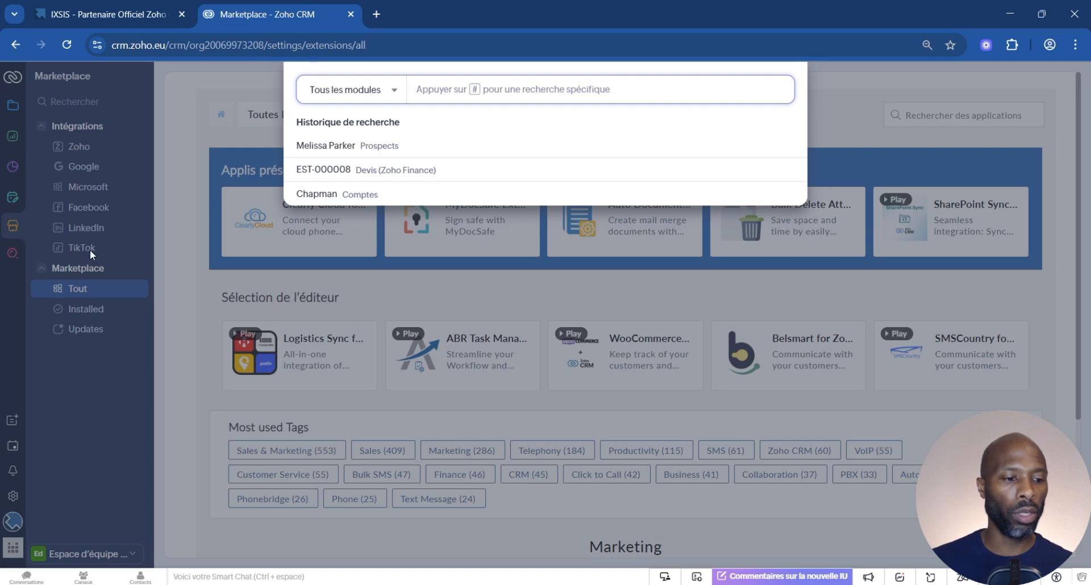
{"action": "left_click", "coordinate": [62, 373]}
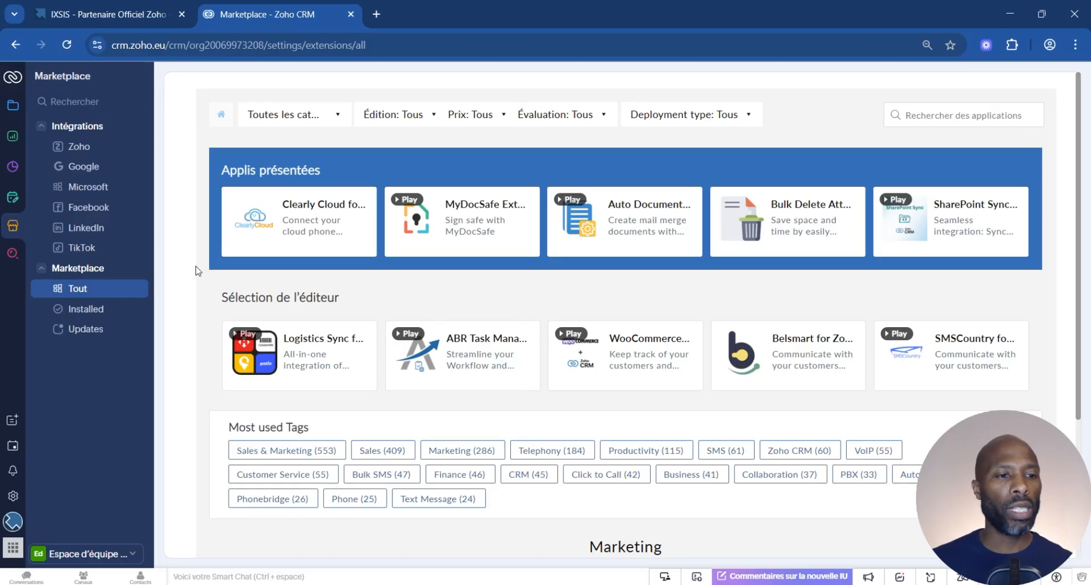
Return to the modules list, create a module folder named Ventes and place it between Activités and Commercial.
{"action": "left_click", "coordinate": [15, 108]}
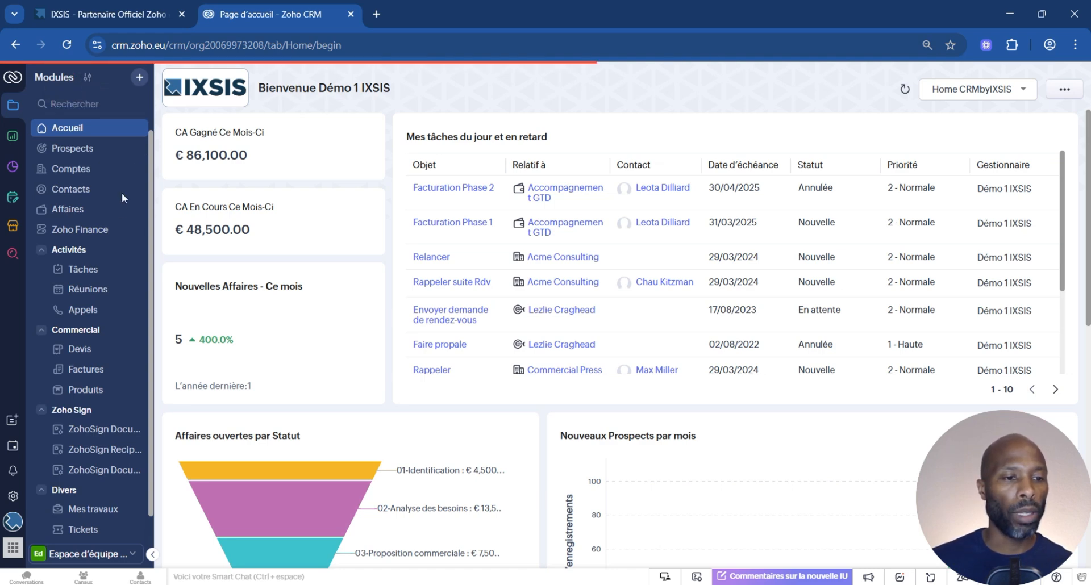
{"action": "left_click", "coordinate": [88, 78]}
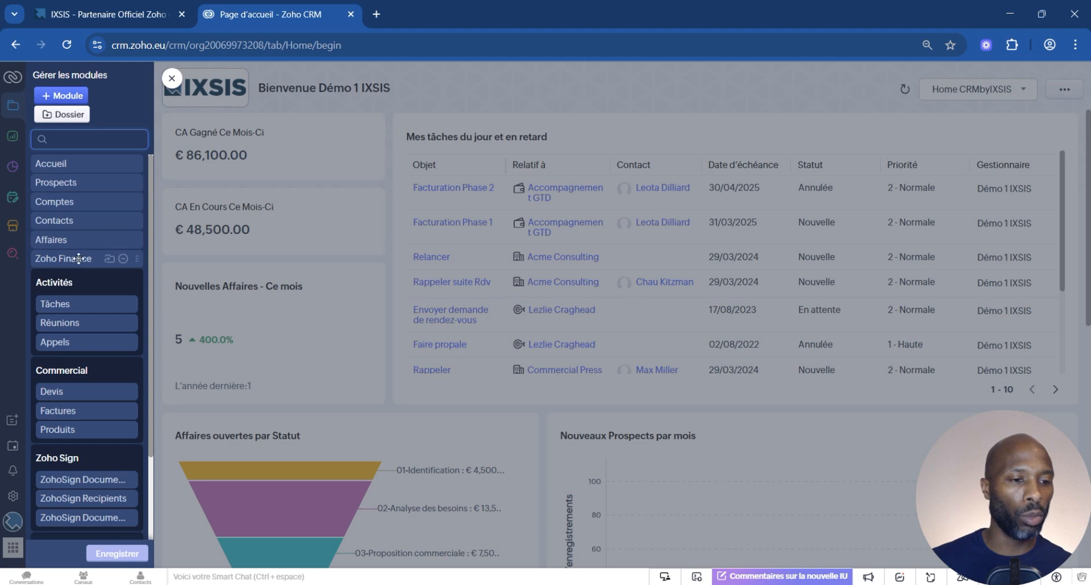
{"action": "mouse_move", "coordinate": [79, 259]}
{"action": "left_mouse_down"}
{"action": "mouse_move", "coordinate": [74, 326]}
{"action": "mouse_move", "coordinate": [77, 245]}
{"action": "mouse_move", "coordinate": [76, 259]}
{"action": "left_mouse_up"}
{"action": "left_click", "coordinate": [67, 114]}
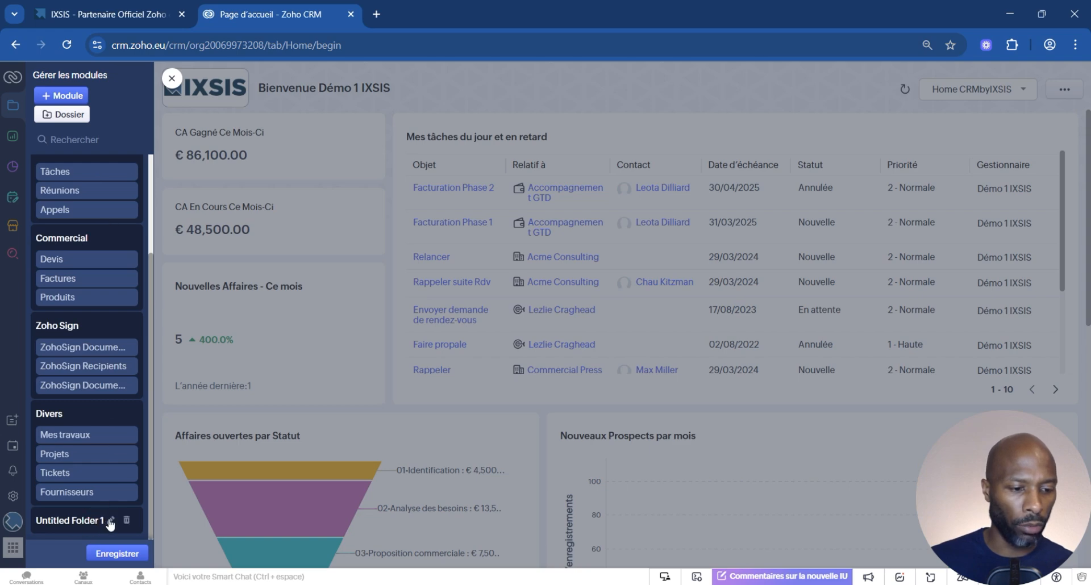
{"action": "left_click", "coordinate": [110, 521]}
{"action": "type", "text": "Ventes"}
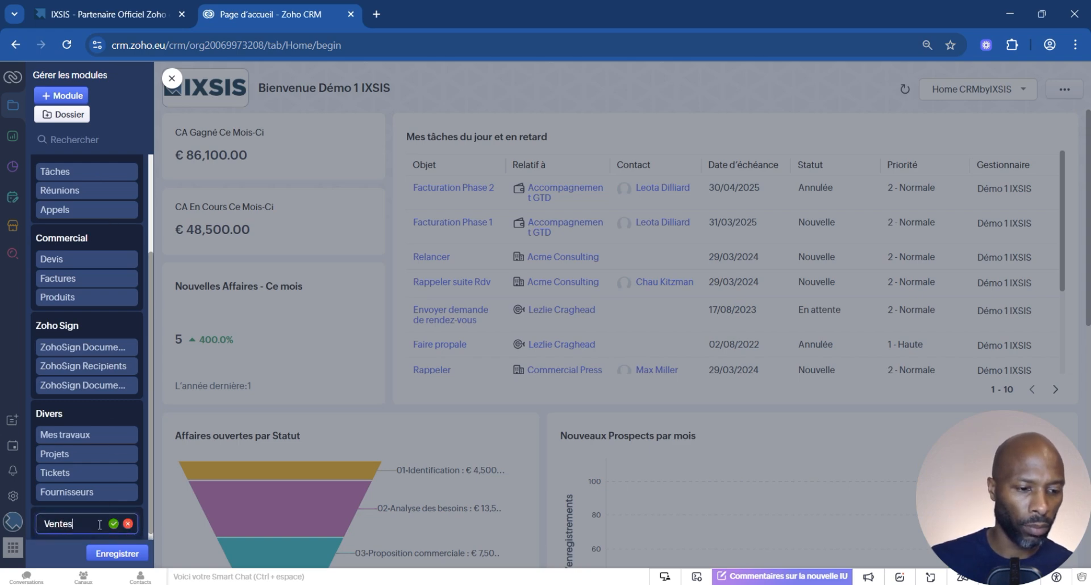
{"action": "left_click", "coordinate": [113, 524]}
{"action": "left_click_drag", "start_coordinate": [33, 512], "coordinate": [64, 281]}
Move the Comptes, Contacts and Affaires modules into the Ventes folder and save the module arrangement.
{"action": "scroll", "coordinate": [90, 295], "scroll_direction": "up", "scroll_amount": 2}
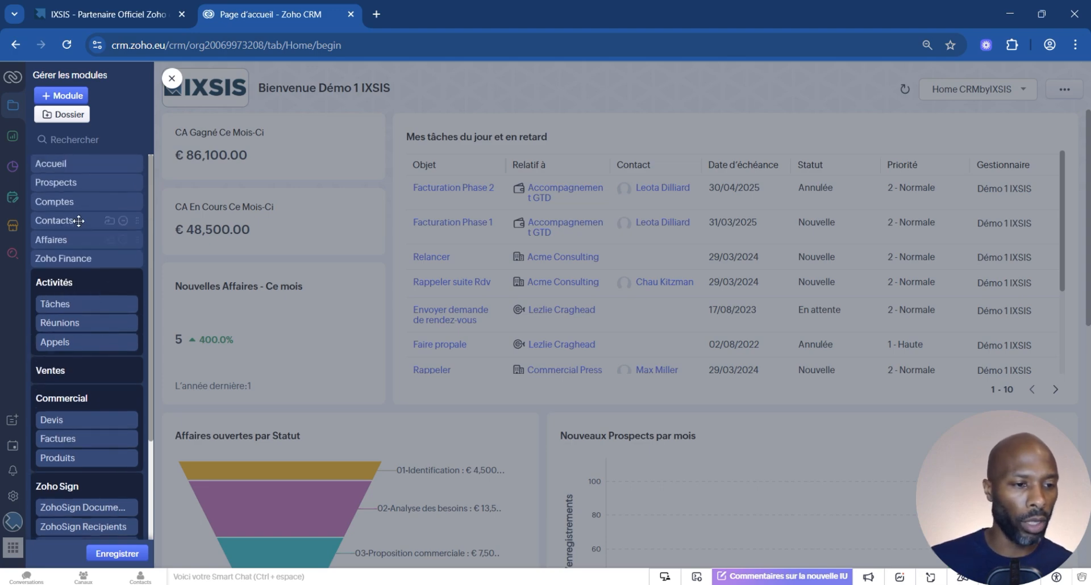
{"action": "left_click_drag", "start_coordinate": [68, 201], "coordinate": [62, 373]}
{"action": "left_click_drag", "start_coordinate": [74, 205], "coordinate": [83, 375]}
{"action": "left_click_drag", "start_coordinate": [79, 202], "coordinate": [82, 374]}
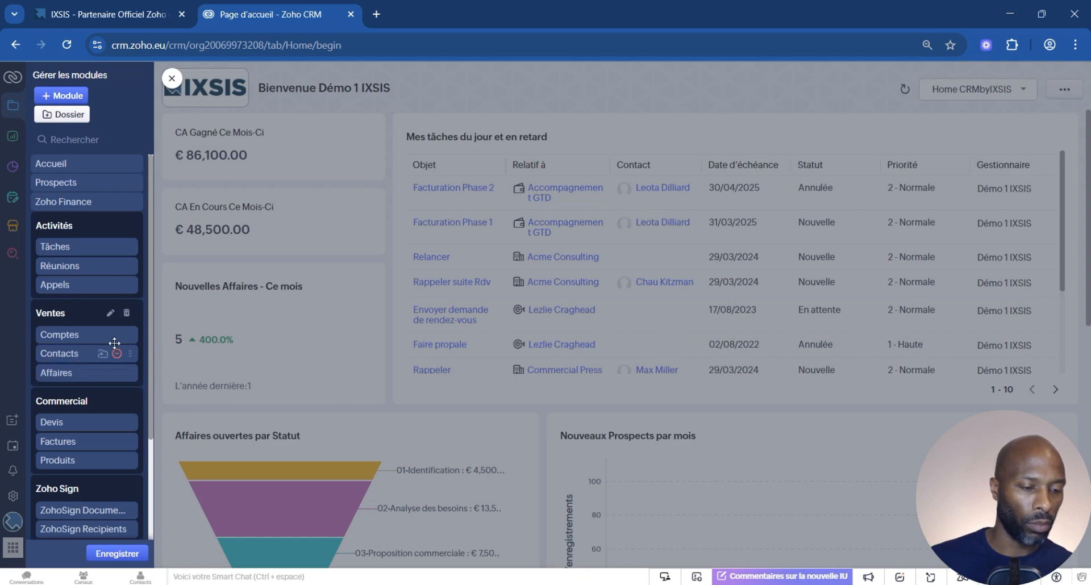
{"action": "left_click", "coordinate": [123, 554]}
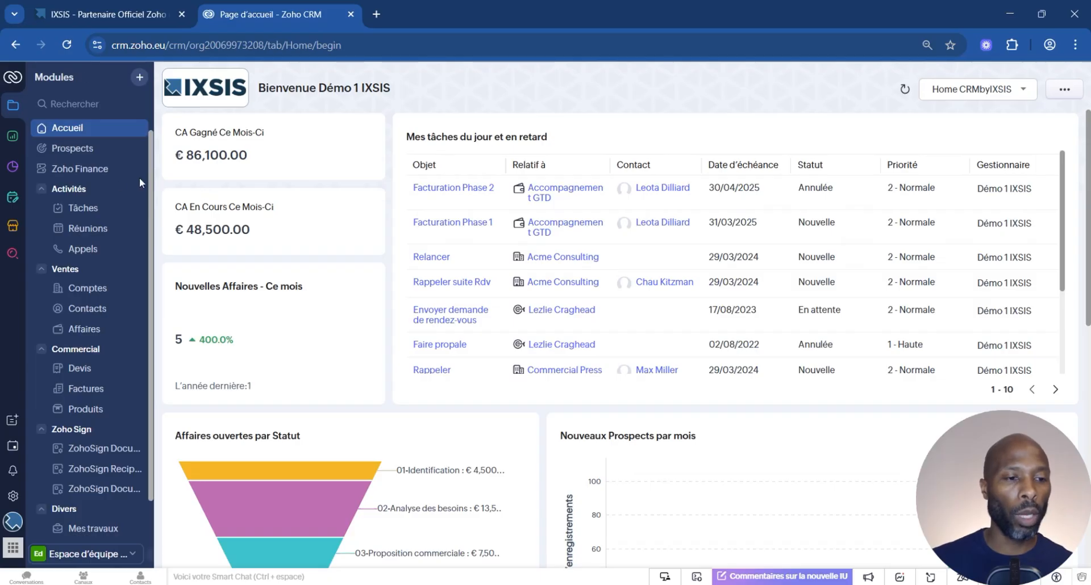
Show the options available for the Tâches module under Activités.
{"action": "mouse_move", "coordinate": [92, 211]}
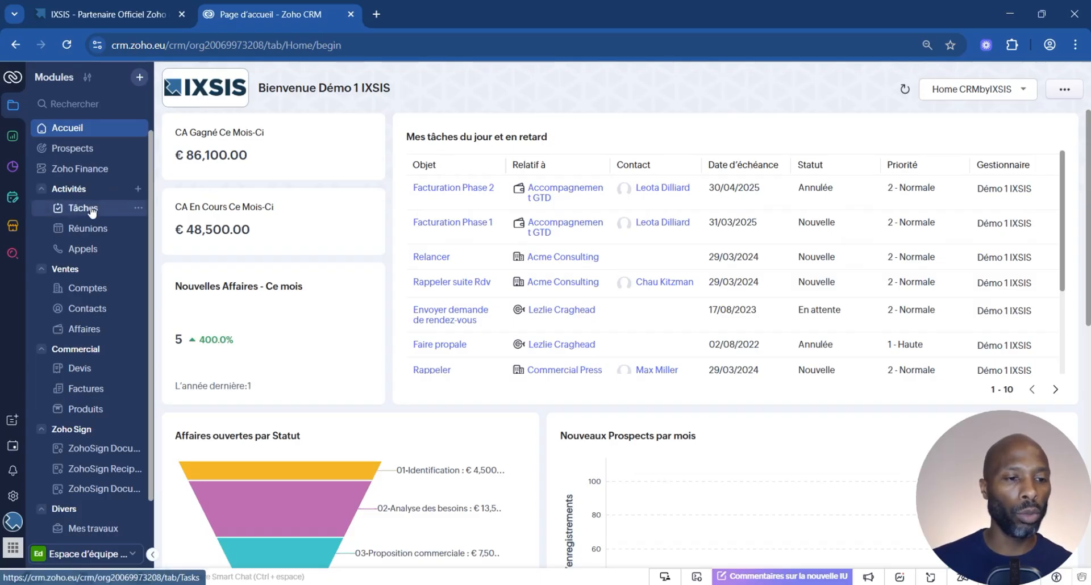
{"action": "left_click", "coordinate": [139, 211]}
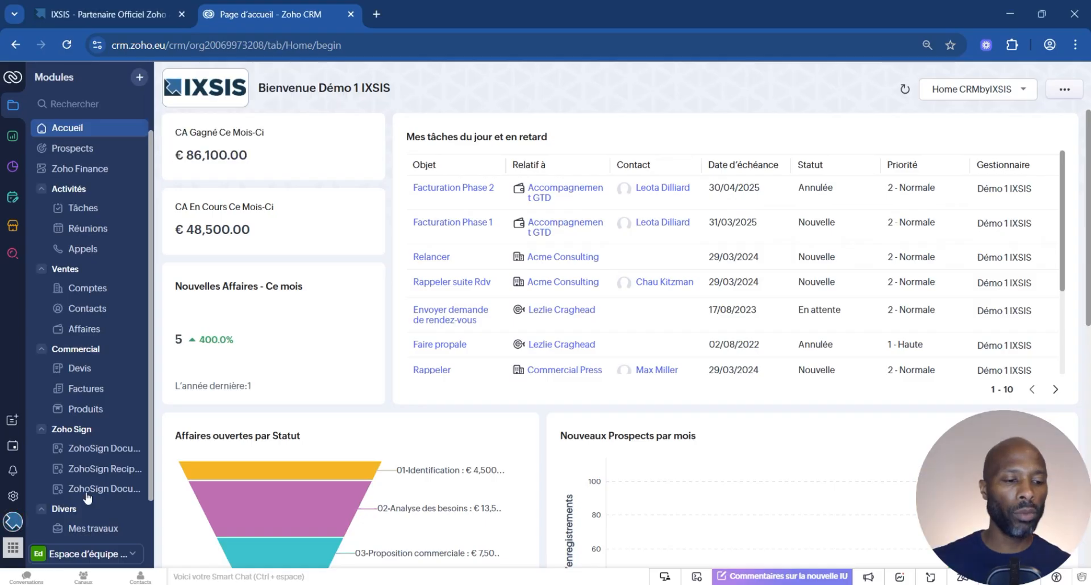
Set the interface mode to Nuit and close the account panel to see the home page.
{"action": "left_click", "coordinate": [12, 521]}
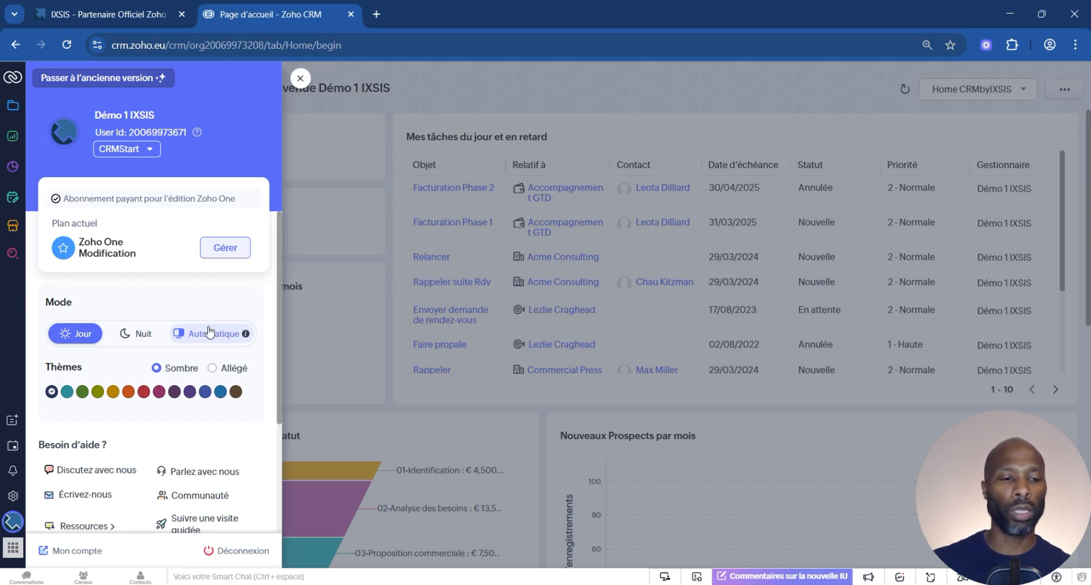
{"action": "left_click", "coordinate": [139, 334]}
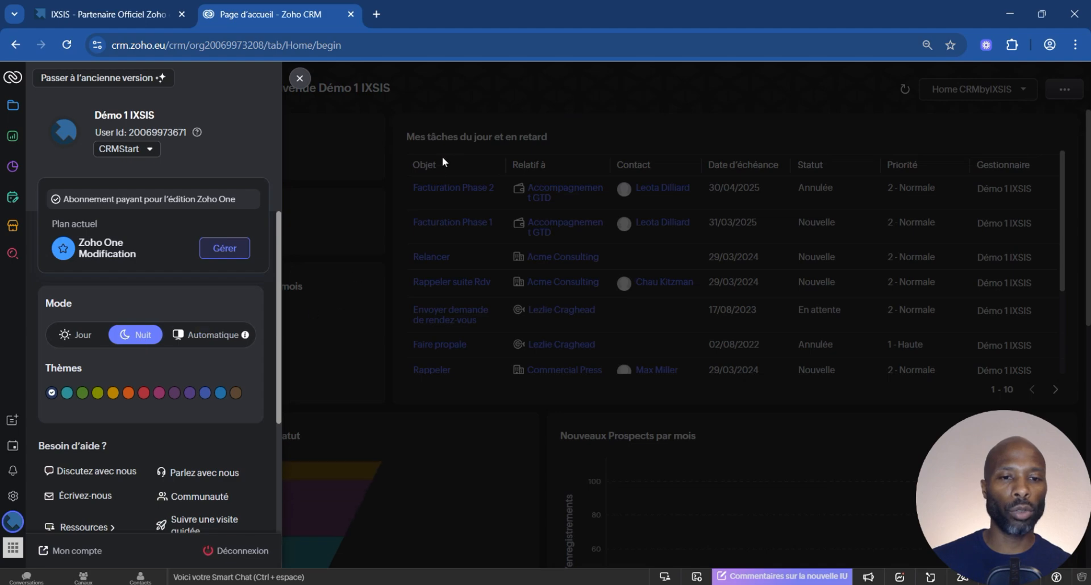
{"action": "left_click", "coordinate": [474, 111]}
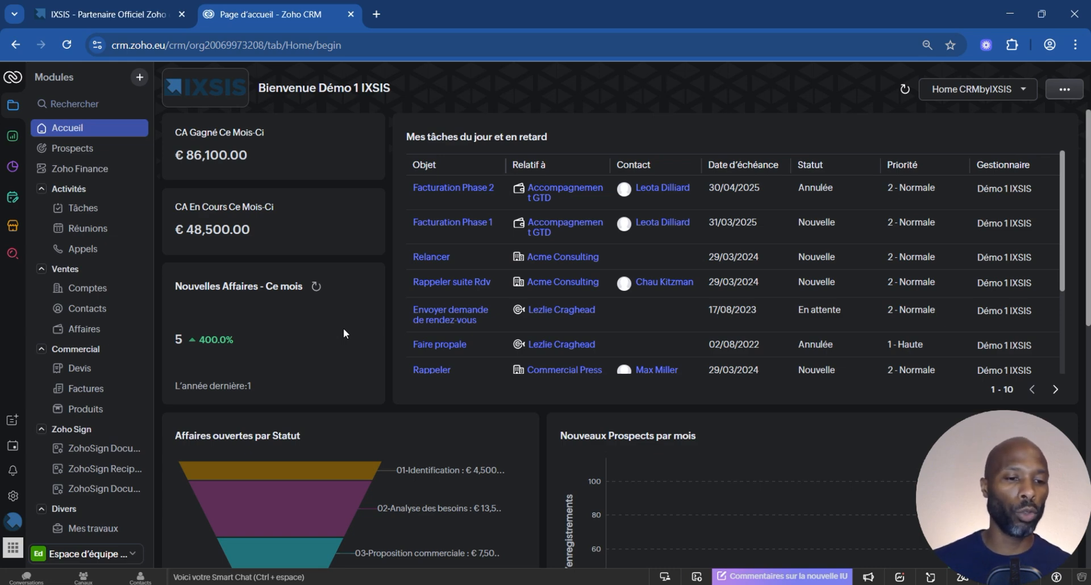
Set the interface mode to Jour with the orange colour theme and close the account panel.
{"action": "left_click", "coordinate": [13, 521]}
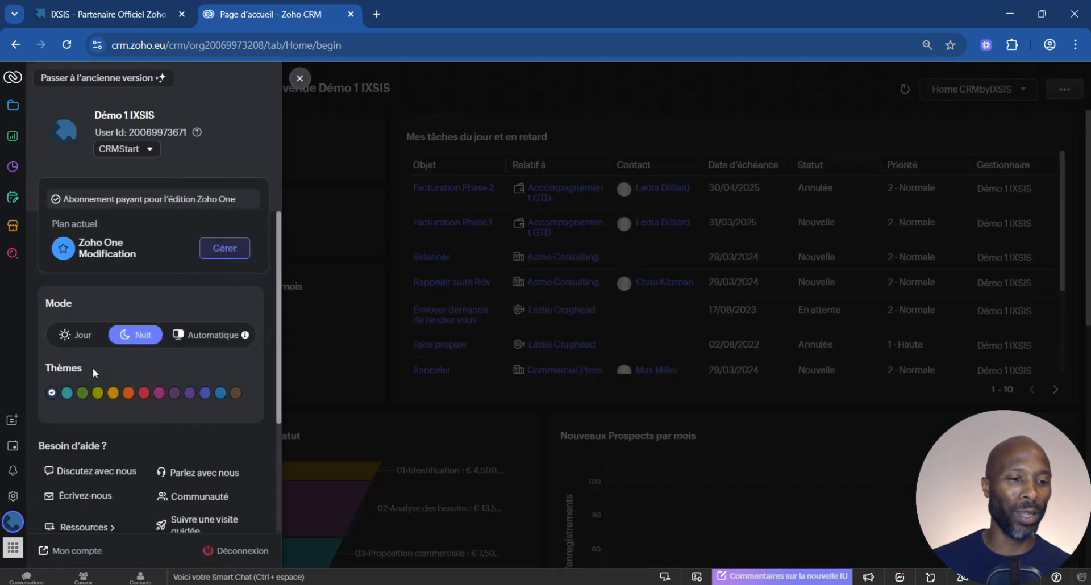
{"action": "left_click", "coordinate": [83, 338]}
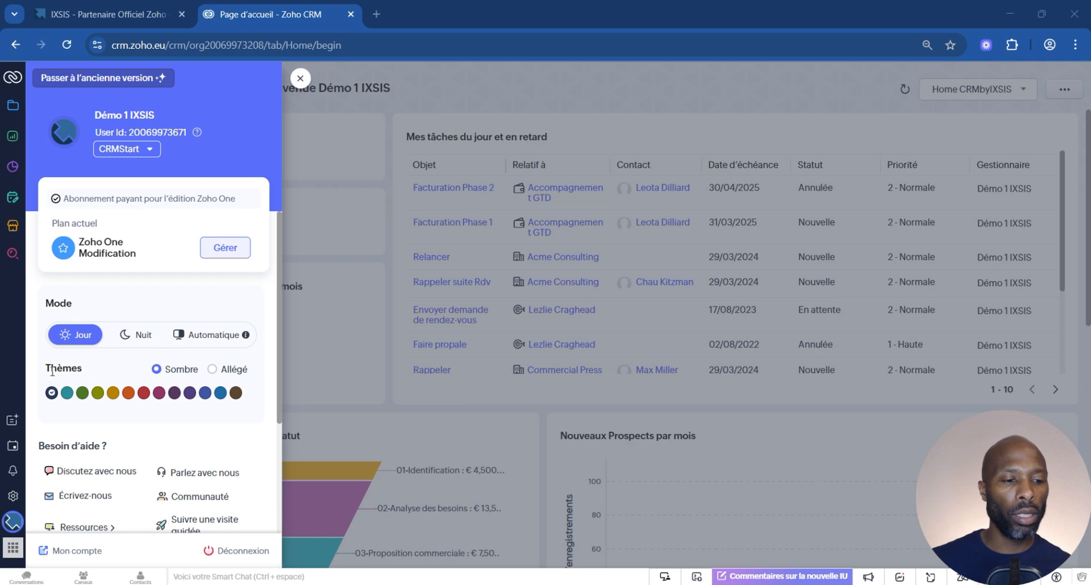
{"action": "left_click", "coordinate": [132, 396]}
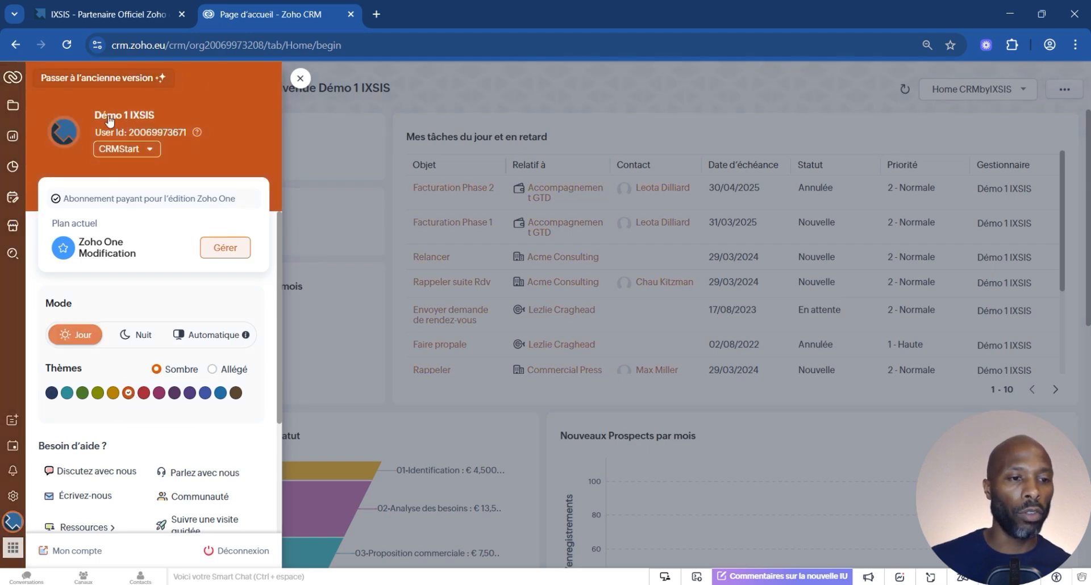
{"action": "left_click", "coordinate": [302, 81]}
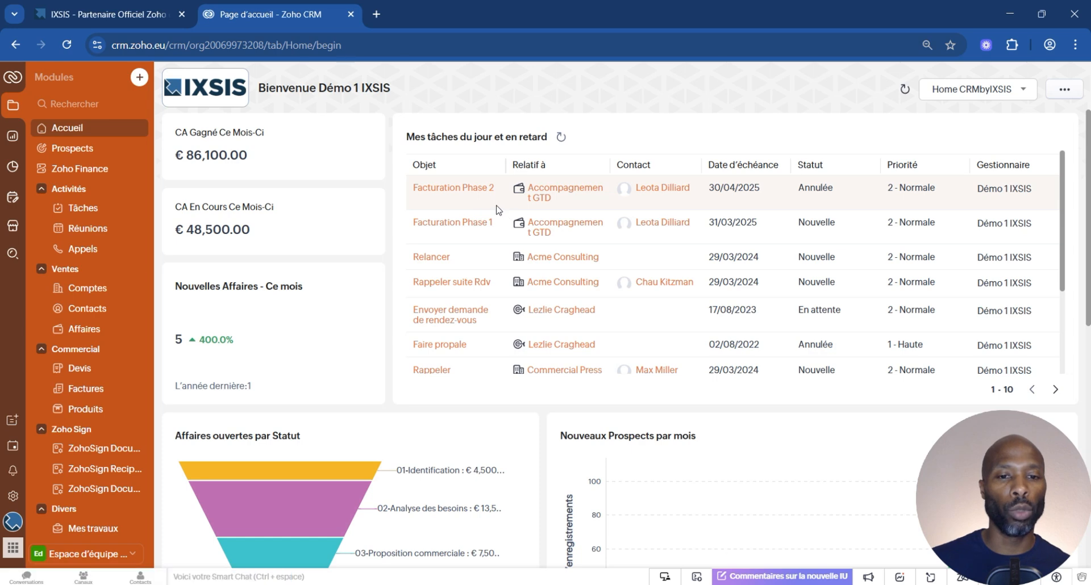
Open the Facturation Phase 2 task from the home page's list of current and overdue tasks.
{"action": "left_click", "coordinate": [460, 193]}
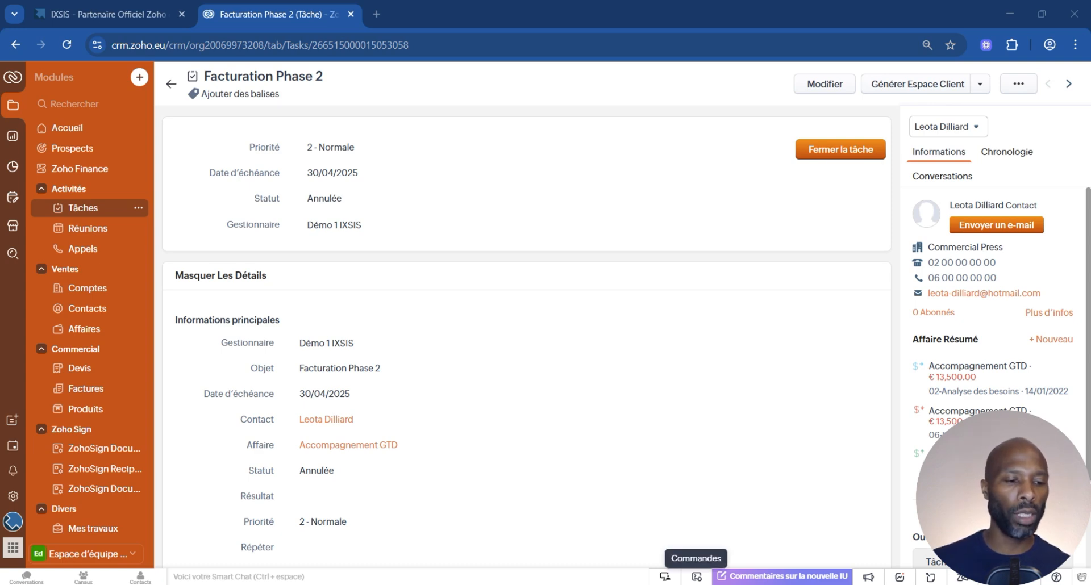
Start a new team space (Espace d'équipe) and name it Ventes.
{"action": "left_click", "coordinate": [119, 559]}
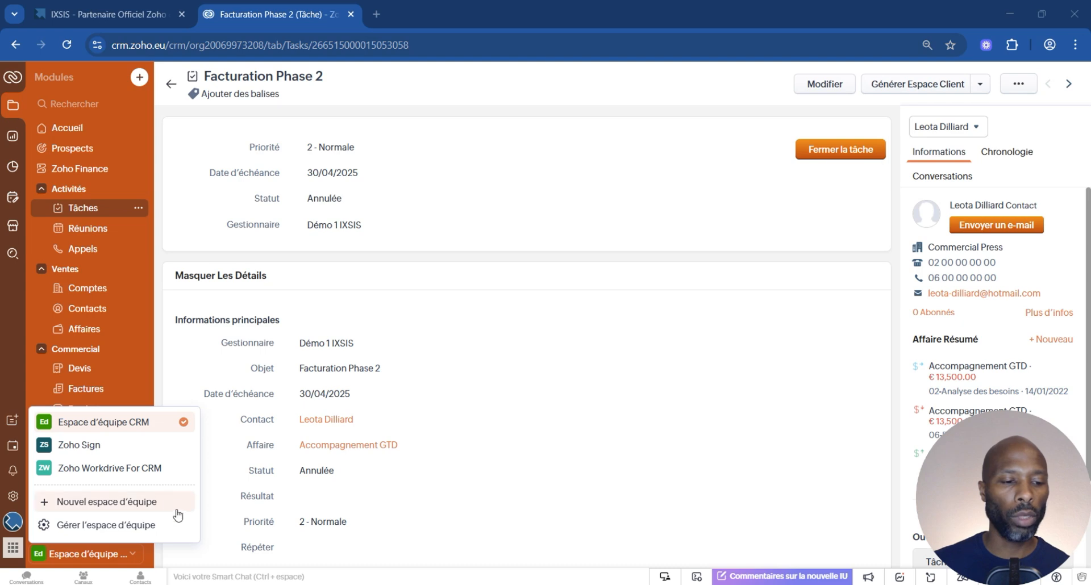
{"action": "left_click", "coordinate": [92, 503]}
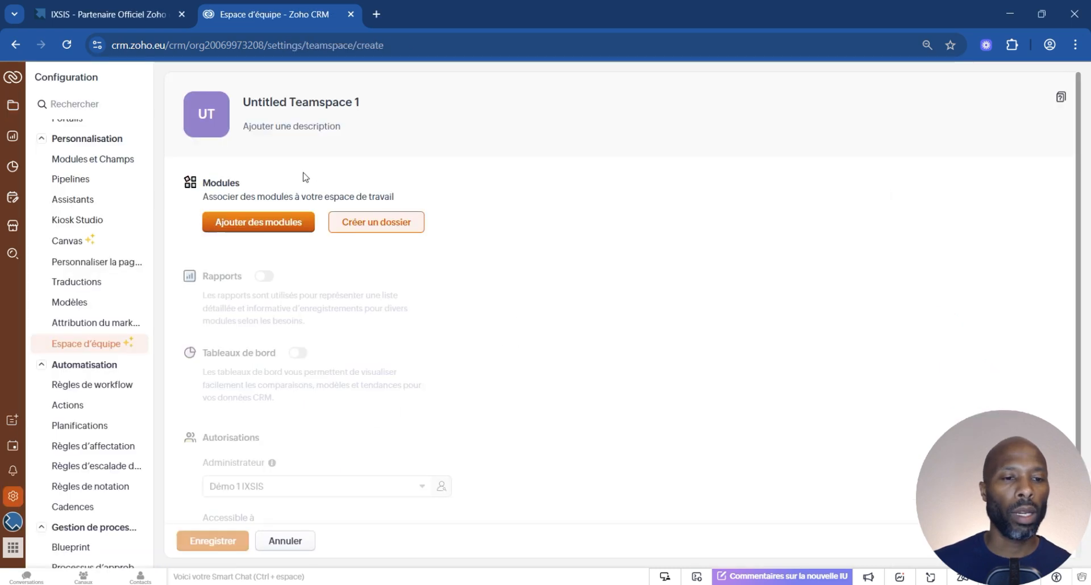
{"action": "left_click", "coordinate": [293, 107]}
{"action": "type", "text": "V"}
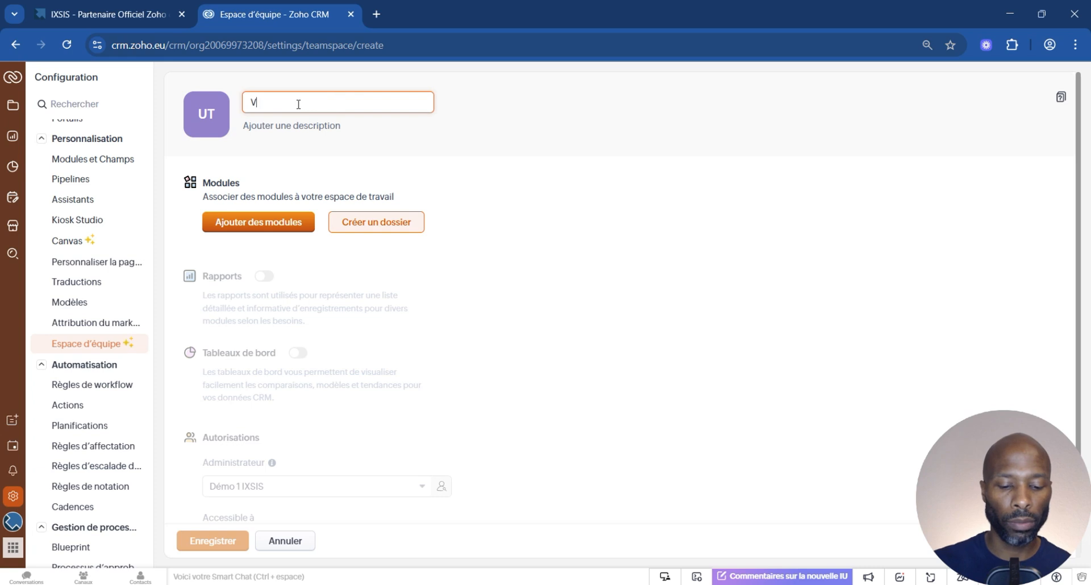
{"action": "type", "text": "entes"}
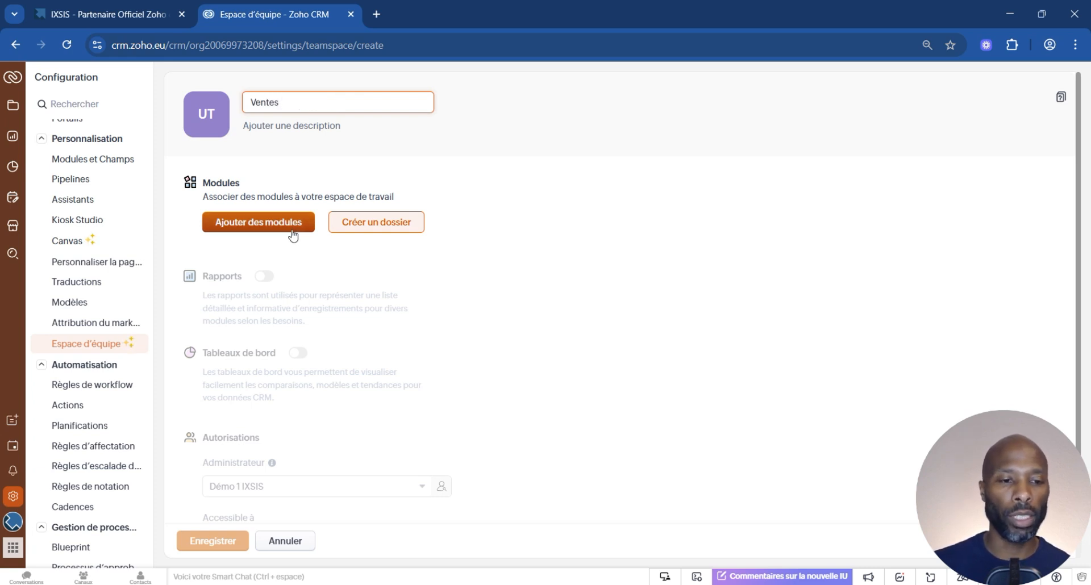
Add the Comptes, Contacts and Affaires modules to the Ventes team space.
{"action": "left_click", "coordinate": [275, 233]}
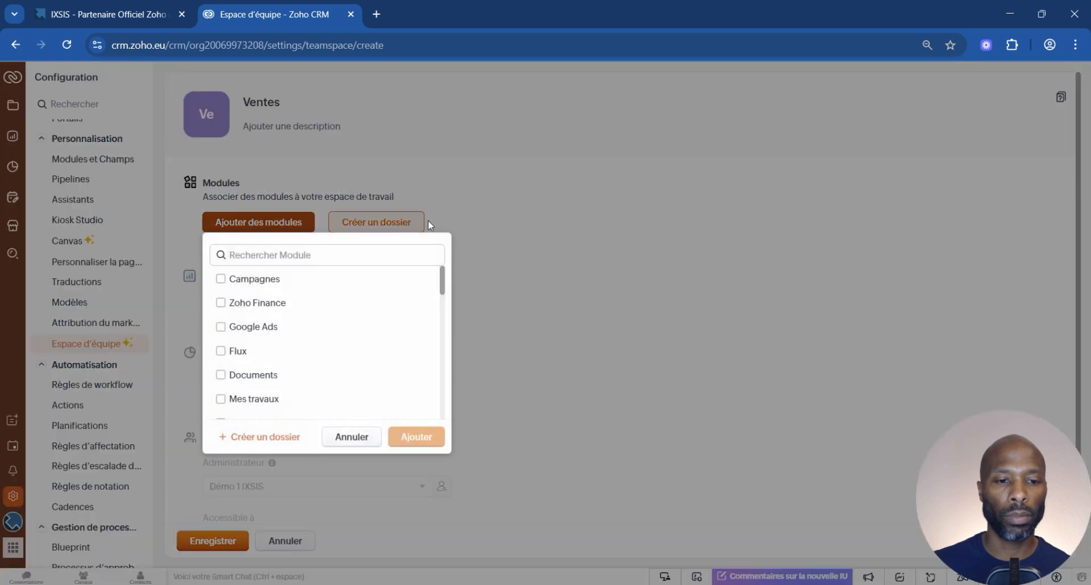
{"action": "scroll", "coordinate": [336, 361], "scroll_direction": "down", "scroll_amount": 3}
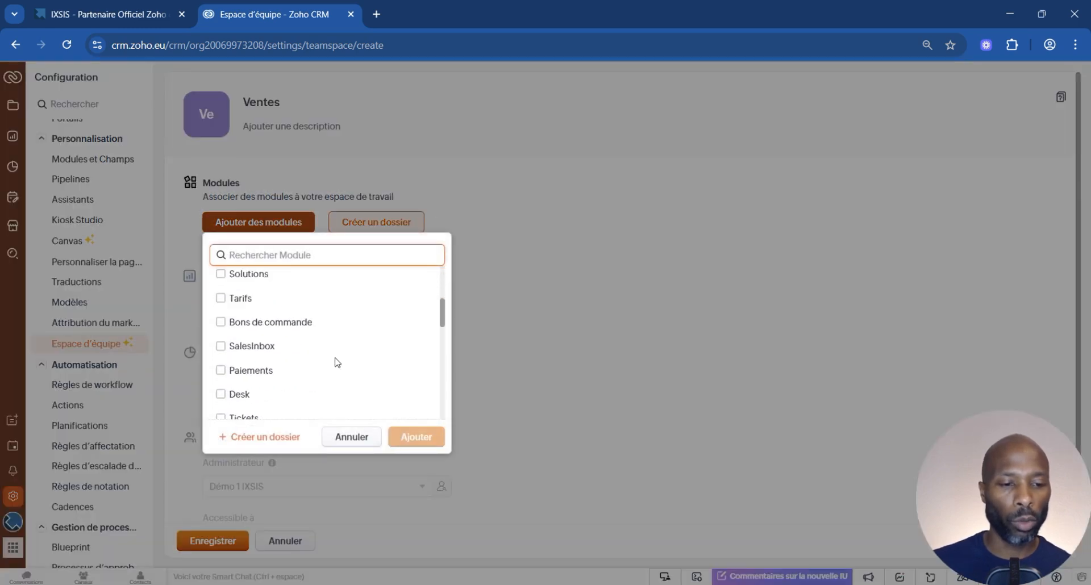
{"action": "scroll", "coordinate": [336, 361], "scroll_direction": "down", "scroll_amount": 4}
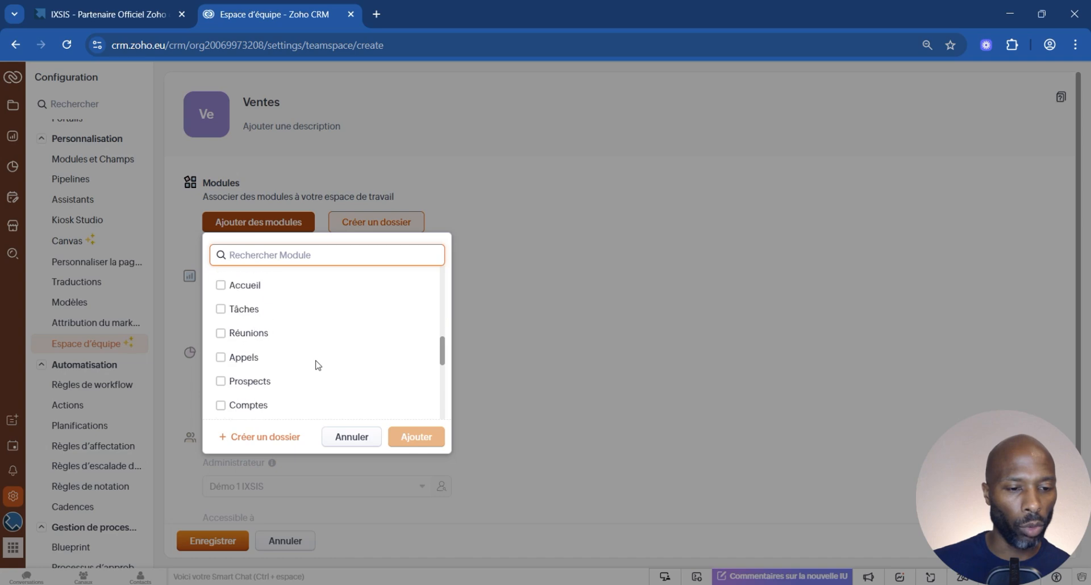
{"action": "scroll", "coordinate": [317, 365], "scroll_direction": "down", "scroll_amount": 2}
{"action": "left_click", "coordinate": [220, 311]}
{"action": "left_click", "coordinate": [221, 336]}
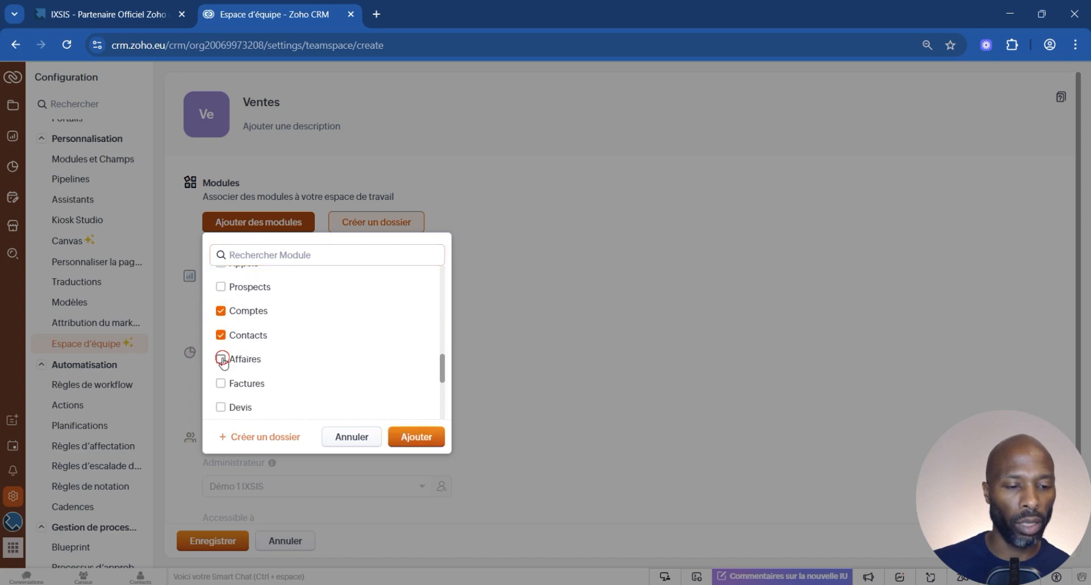
{"action": "left_click", "coordinate": [221, 359]}
{"action": "left_click", "coordinate": [415, 439]}
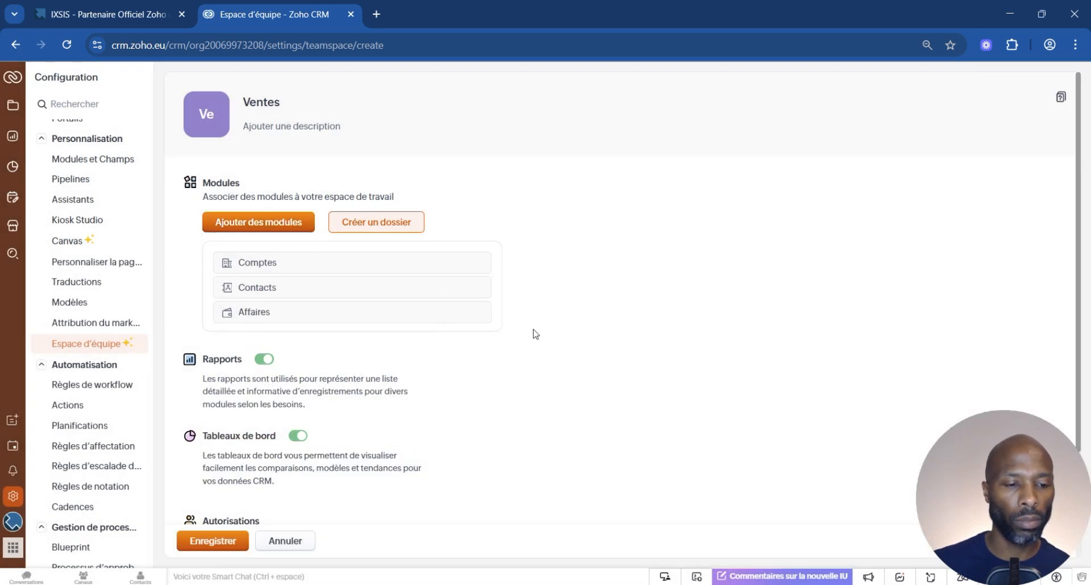
Keep reports and dashboards enabled for the Ventes team space and select the first demo user as its administrator.
{"action": "scroll", "coordinate": [455, 338], "scroll_direction": "down", "scroll_amount": 2}
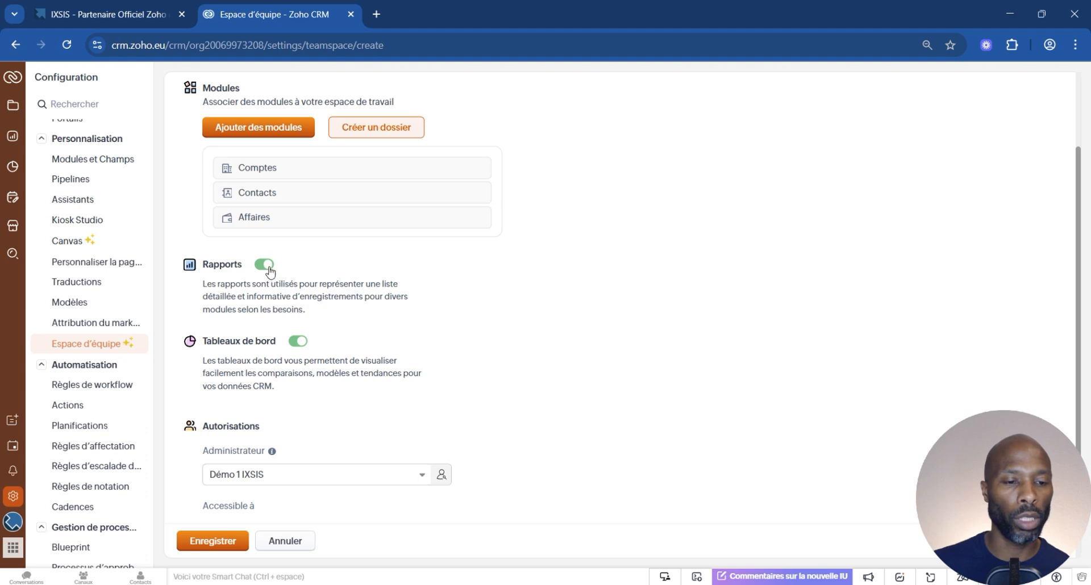
{"action": "scroll", "coordinate": [413, 340], "scroll_direction": "down", "scroll_amount": 1}
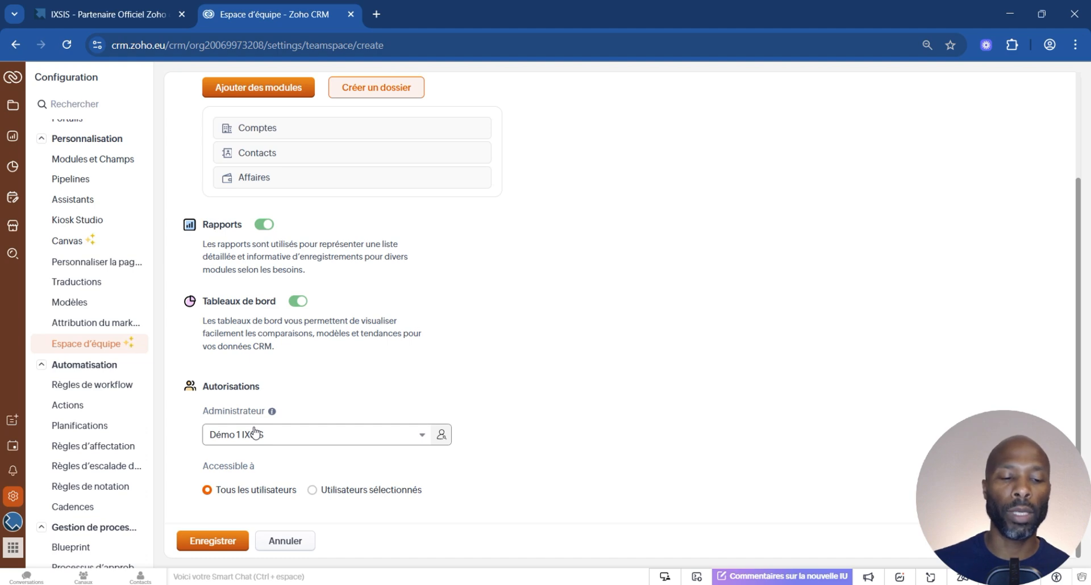
{"action": "left_click", "coordinate": [298, 435]}
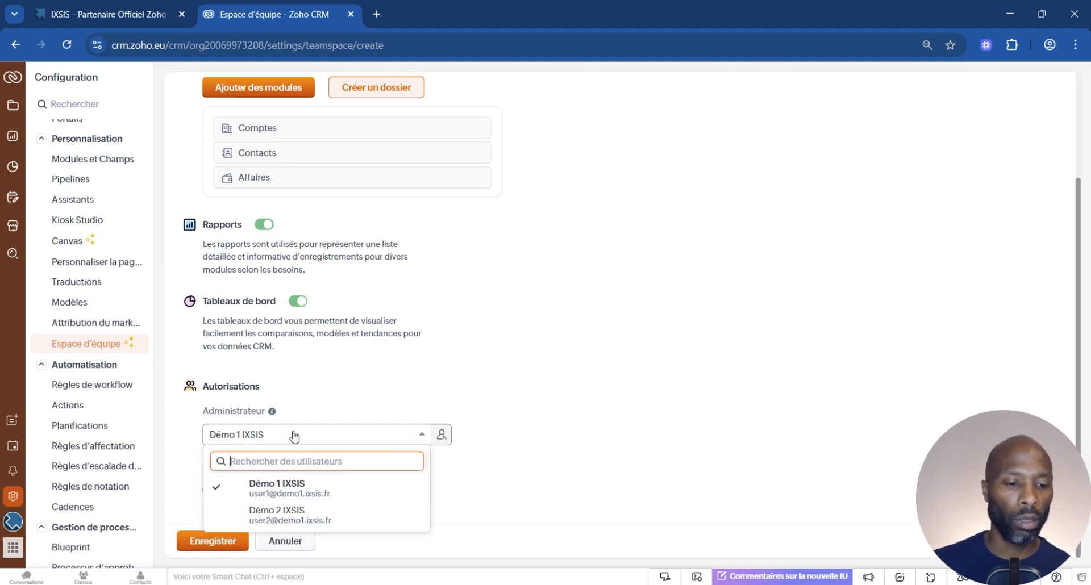
{"action": "left_click", "coordinate": [272, 487]}
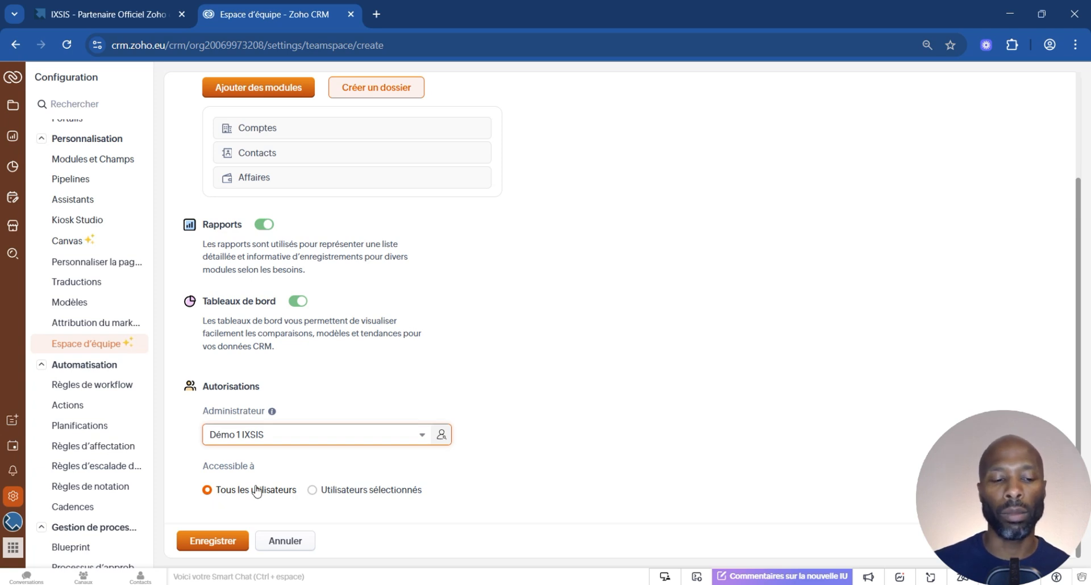
Restrict access to the Ventes team space to selected users, add the Commercial role, and save the team space.
{"action": "left_click", "coordinate": [312, 491]}
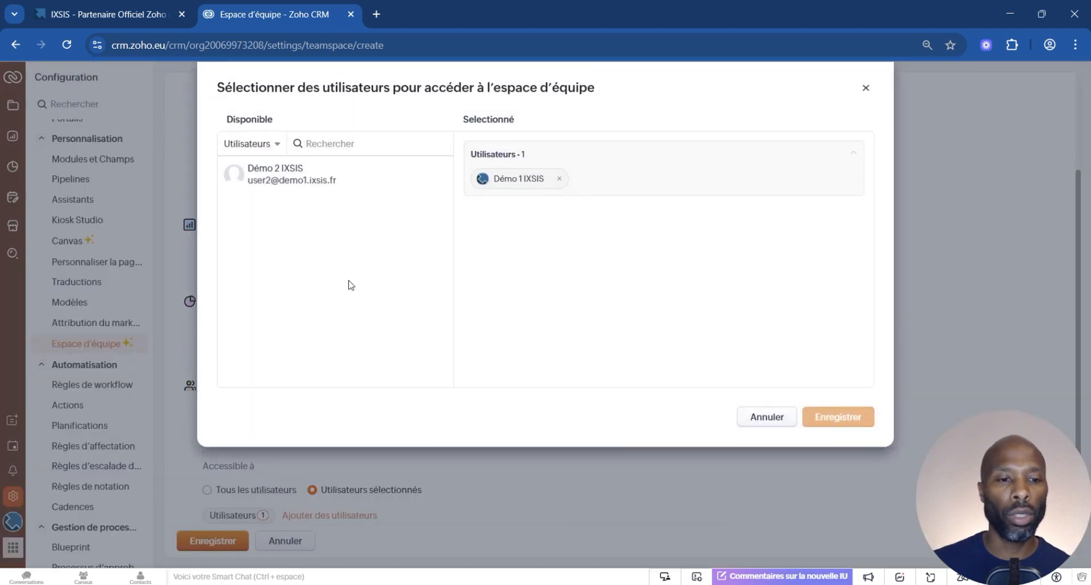
{"action": "left_click", "coordinate": [282, 145]}
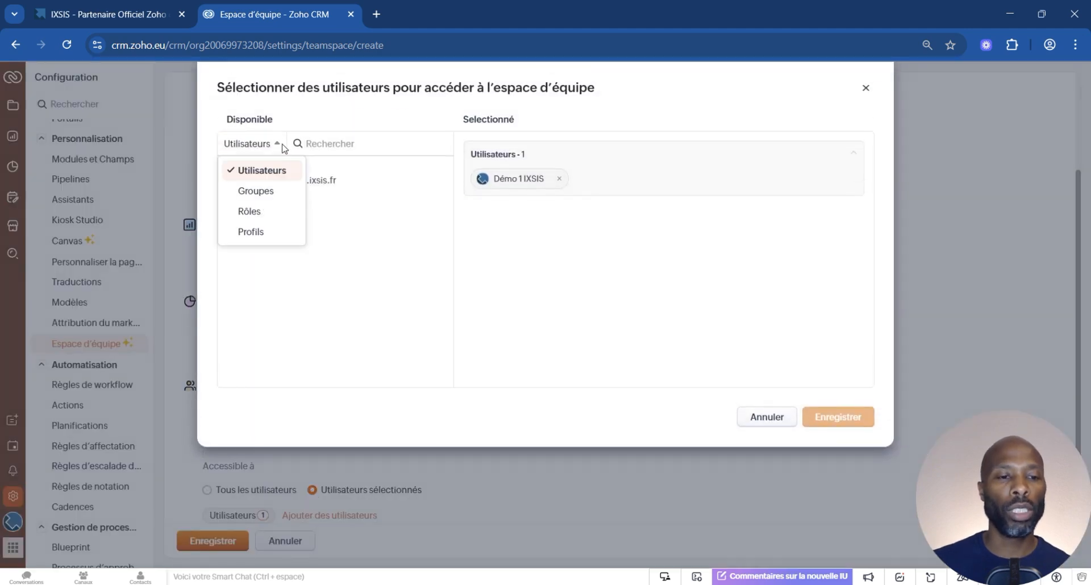
{"action": "left_click", "coordinate": [276, 211]}
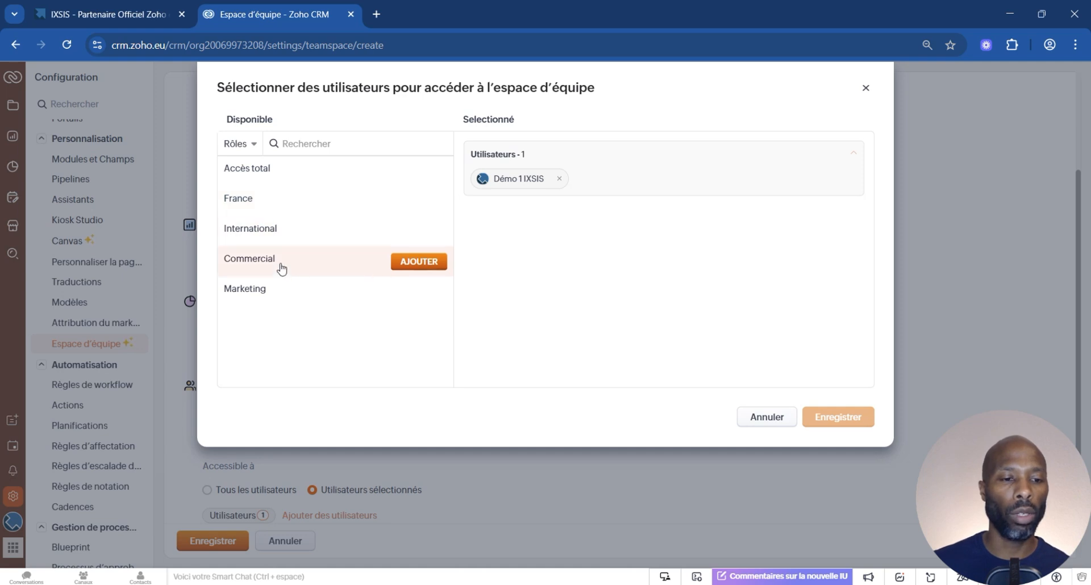
{"action": "left_click", "coordinate": [404, 263]}
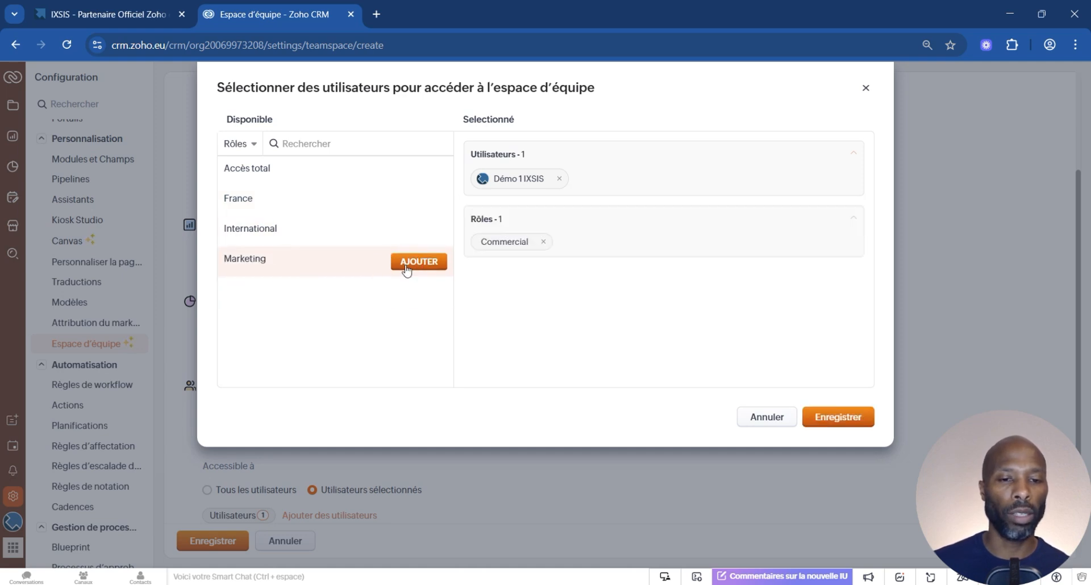
{"action": "left_click", "coordinate": [855, 418]}
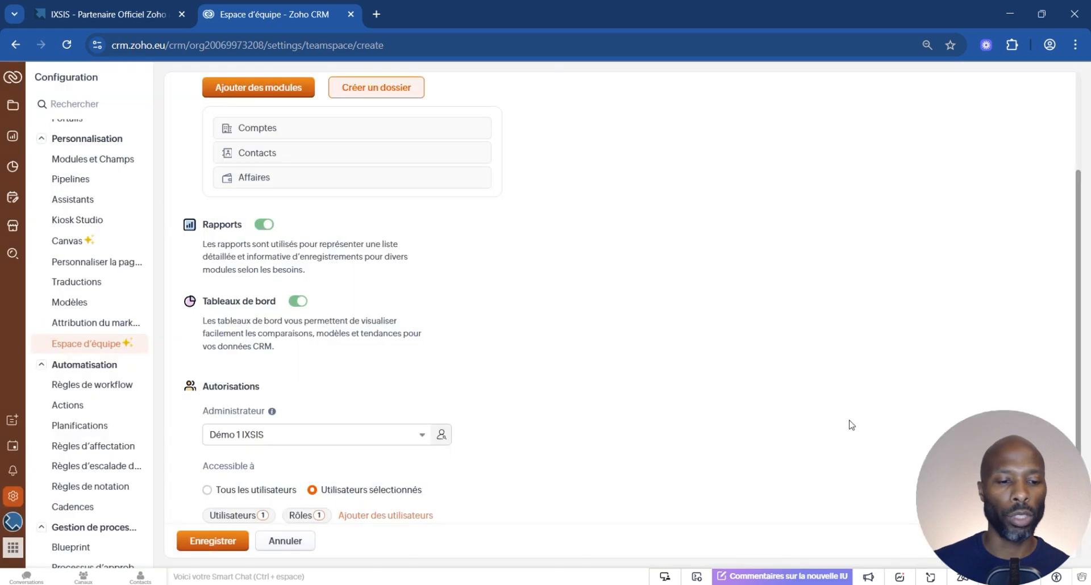
{"action": "left_click", "coordinate": [209, 541]}
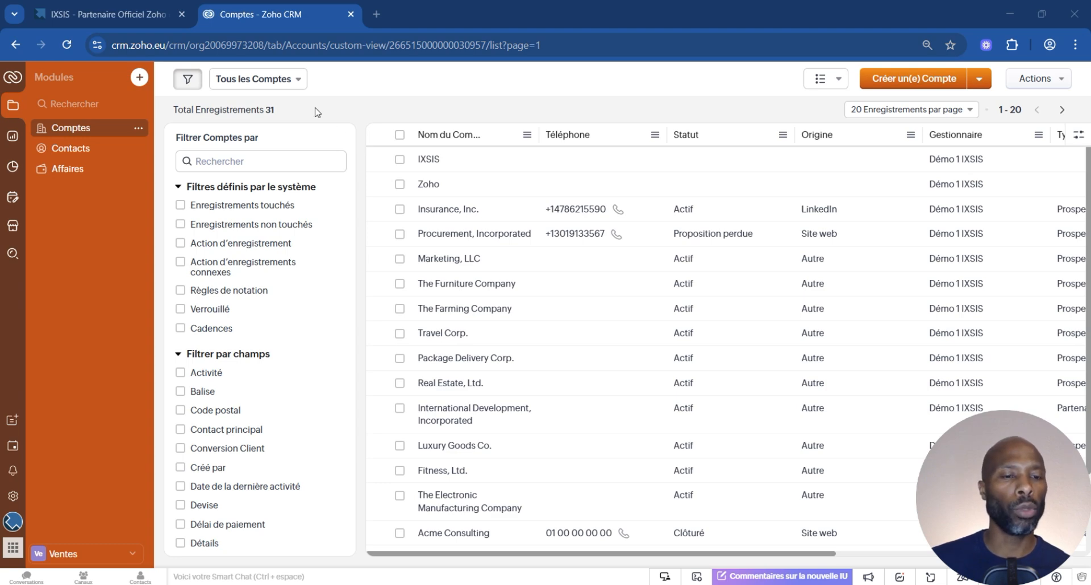
Start a new team module (Module d'équipe) in the Ventes space, built from scratch (Créer en partant de zéro).
{"action": "left_click", "coordinate": [139, 82]}
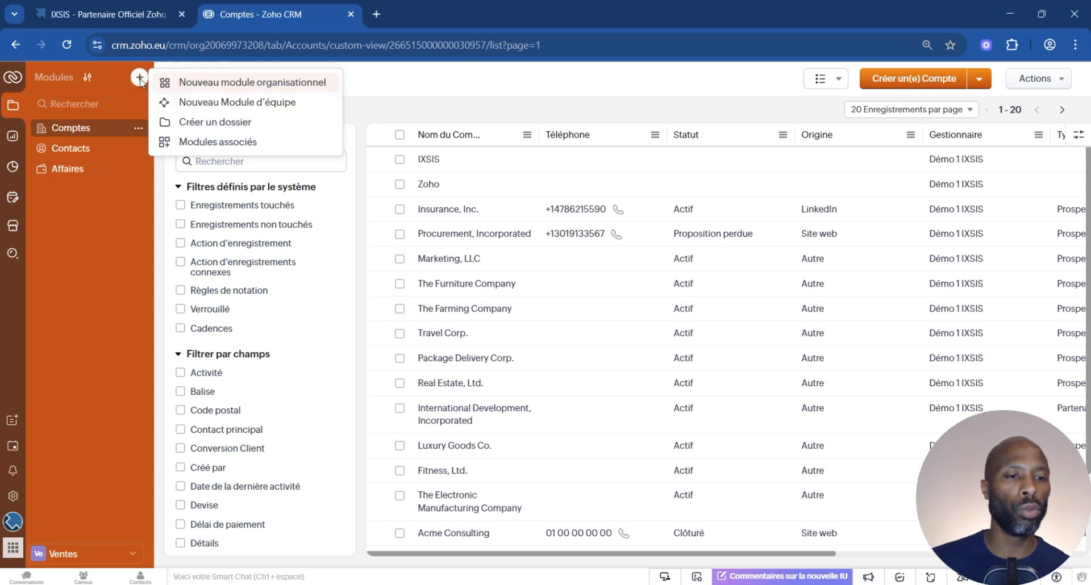
{"action": "left_click", "coordinate": [225, 104]}
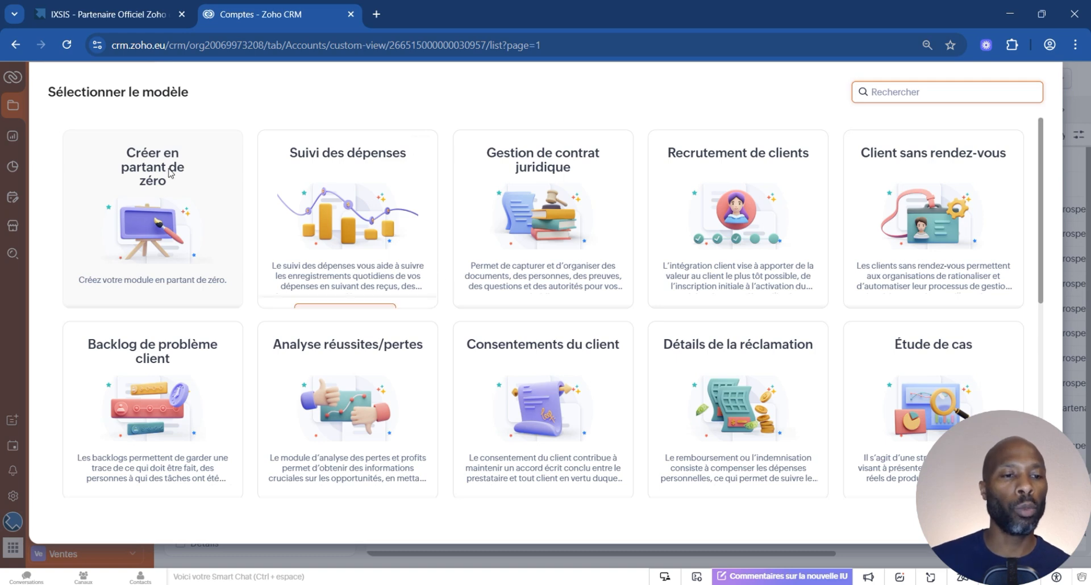
{"action": "mouse_move", "coordinate": [134, 196]}
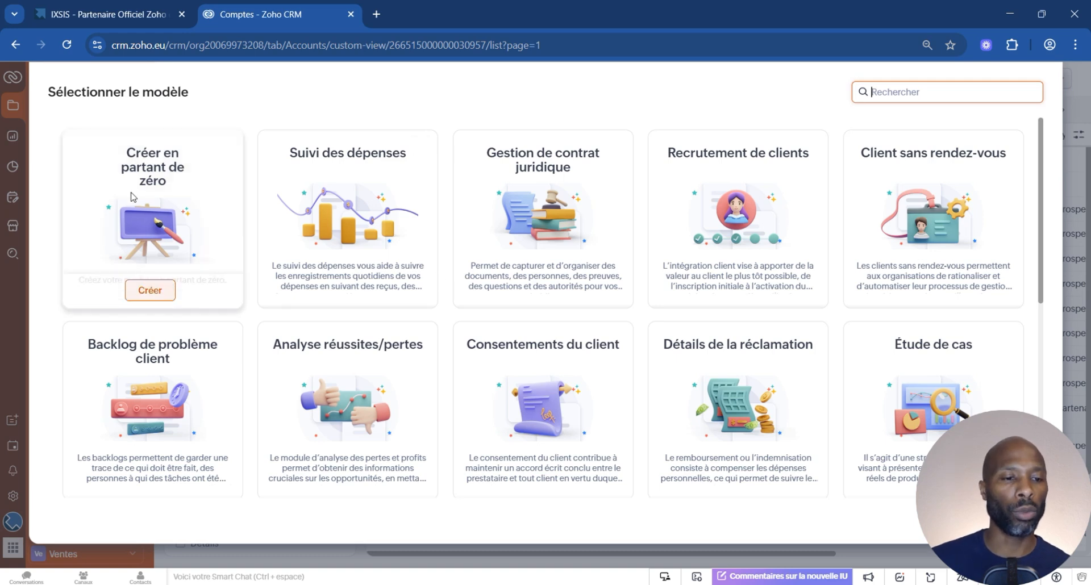
{"action": "left_click", "coordinate": [151, 291]}
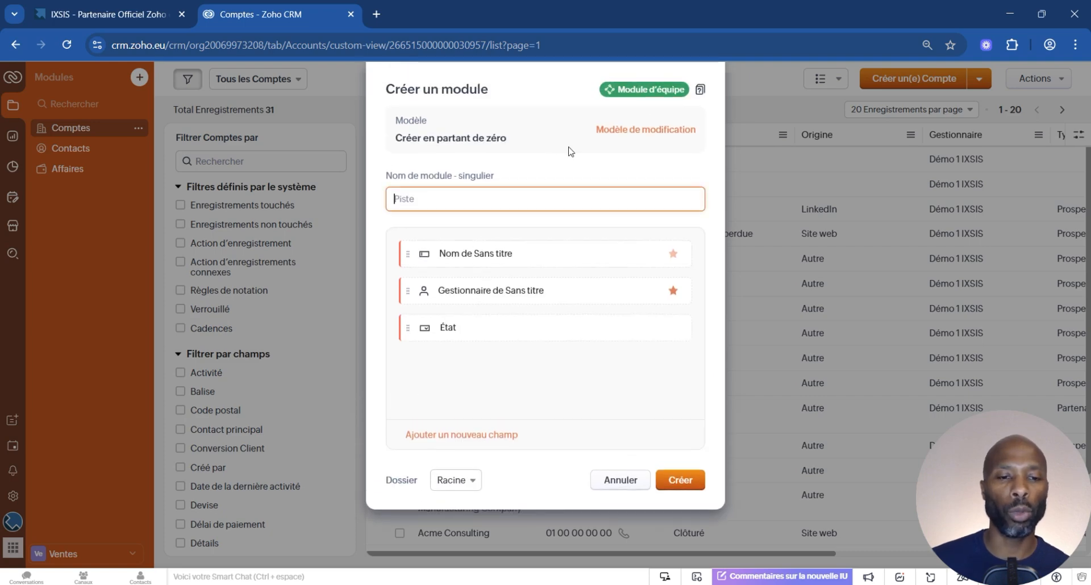
Name the team module Demande web, plural Demandes web, keep it in the Racine folder, and create it.
{"action": "left_click", "coordinate": [410, 199]}
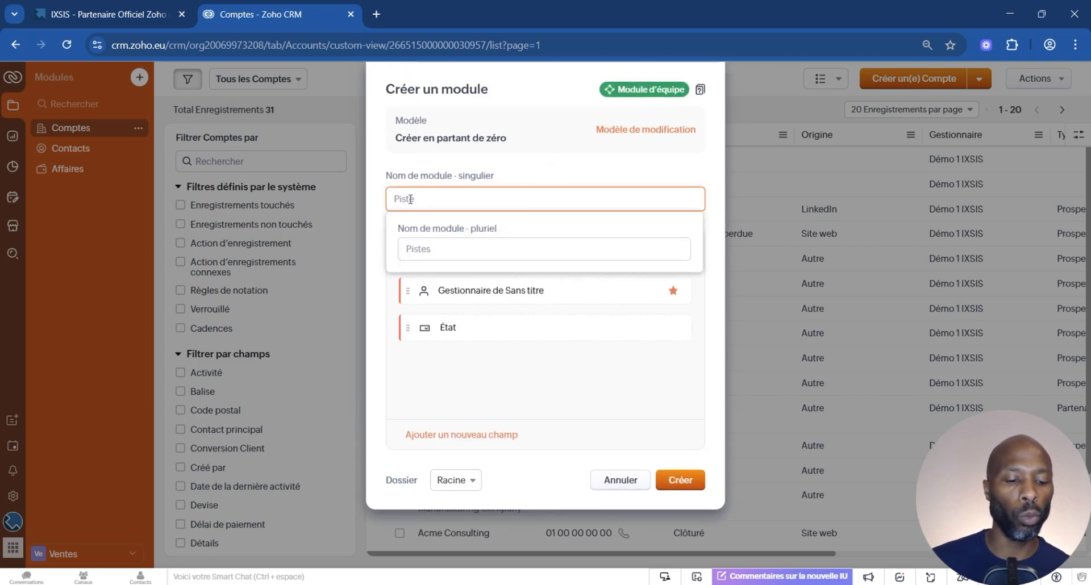
{"action": "type", "text": "De"}
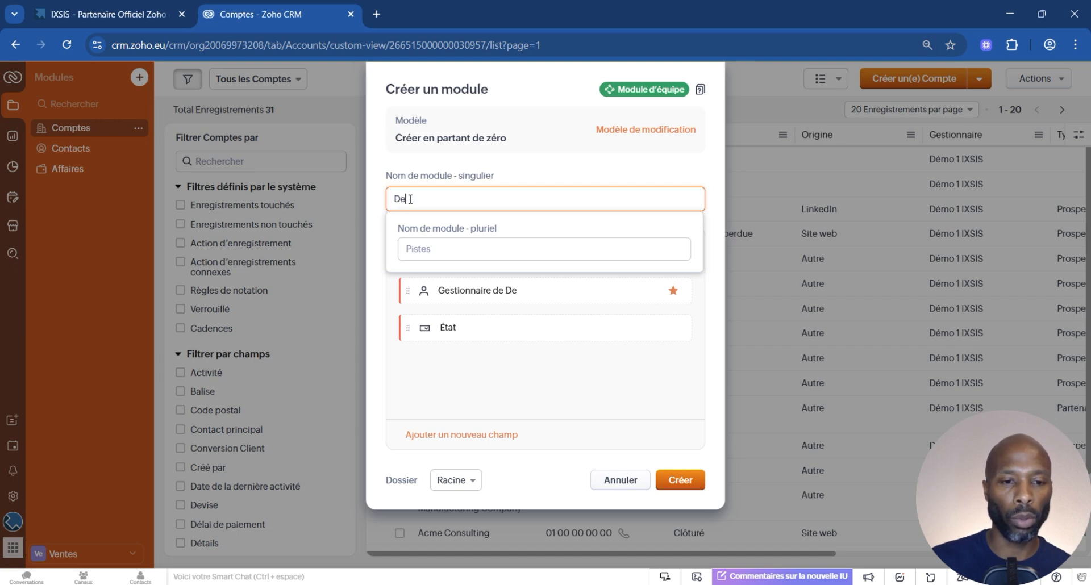
{"action": "type", "text": "mande web"}
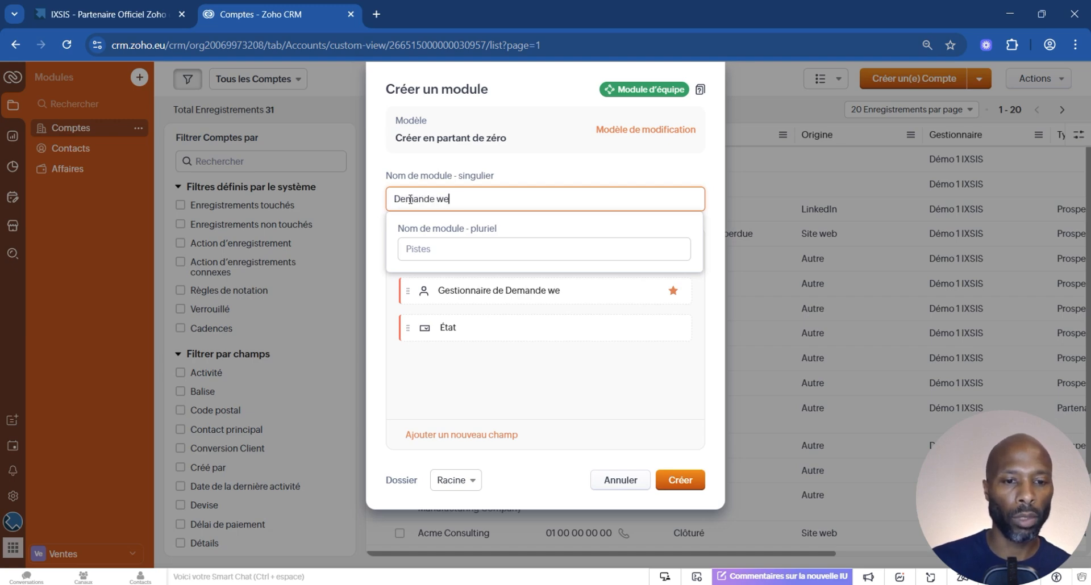
{"action": "left_click", "coordinate": [455, 242]}
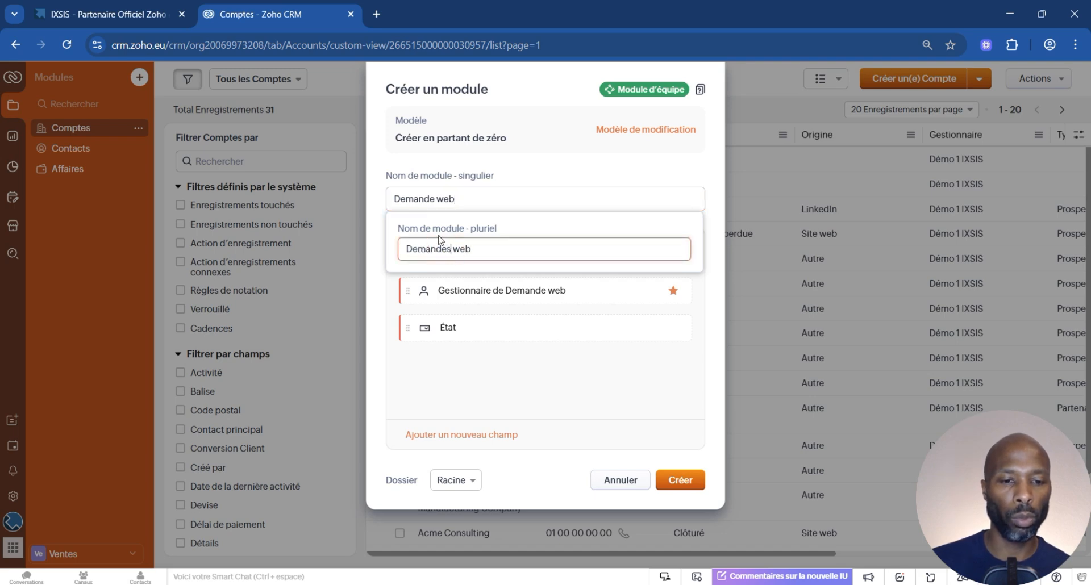
{"action": "left_click", "coordinate": [539, 183]}
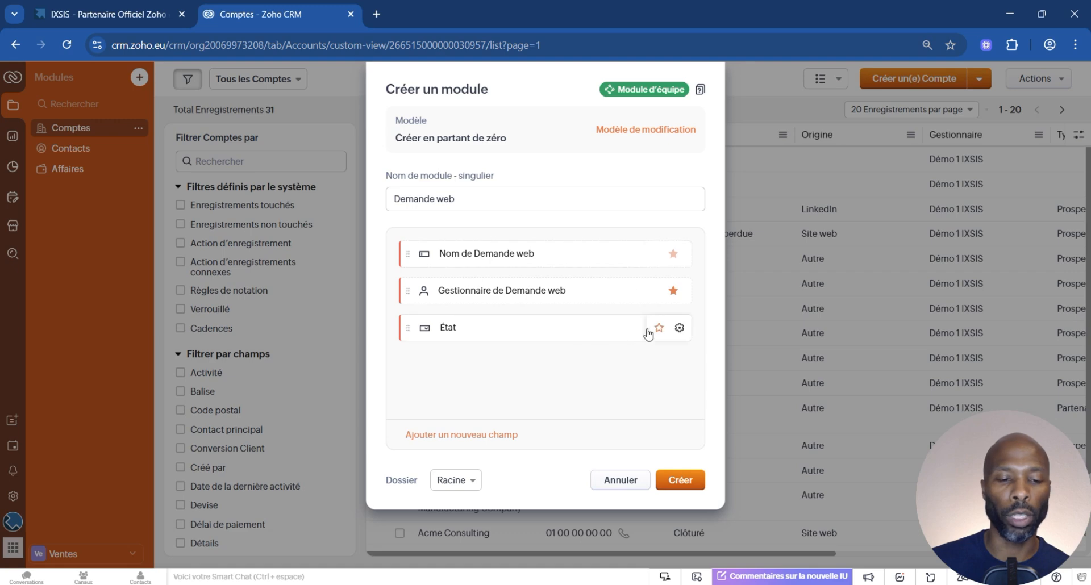
{"action": "left_click", "coordinate": [463, 482]}
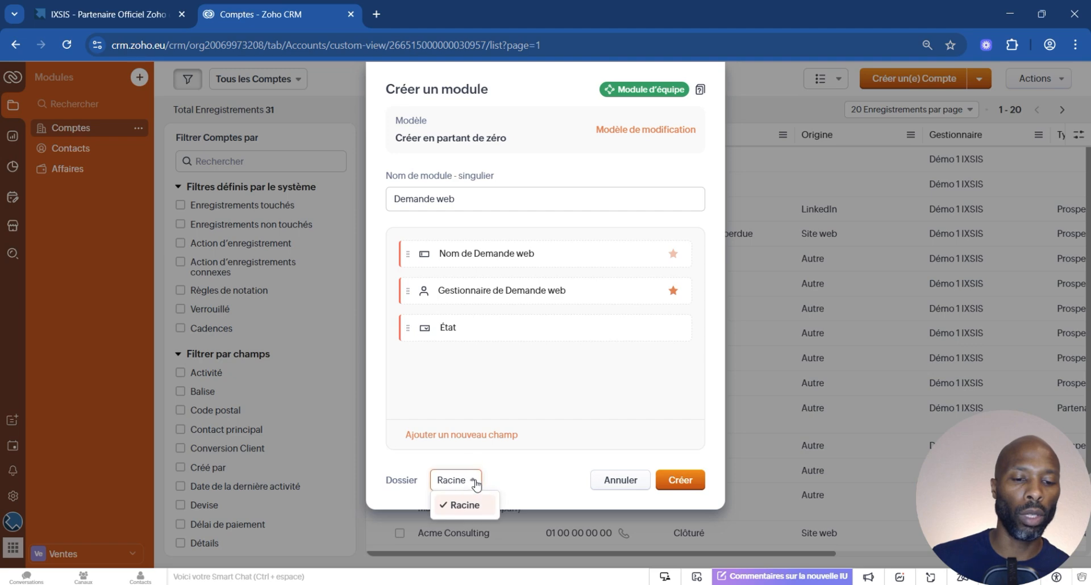
{"action": "left_click", "coordinate": [529, 473]}
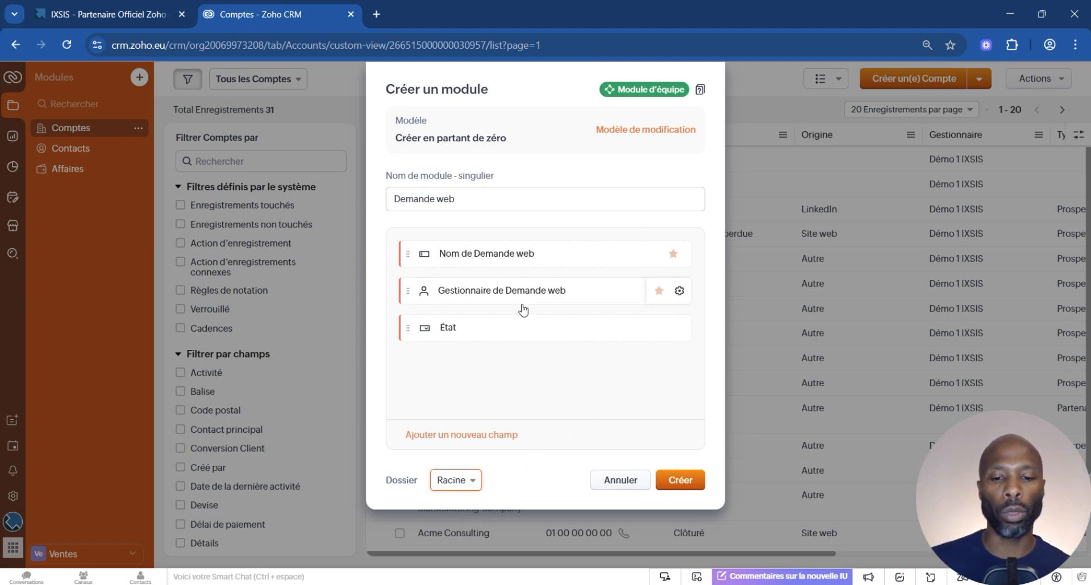
{"action": "left_click", "coordinate": [676, 482]}
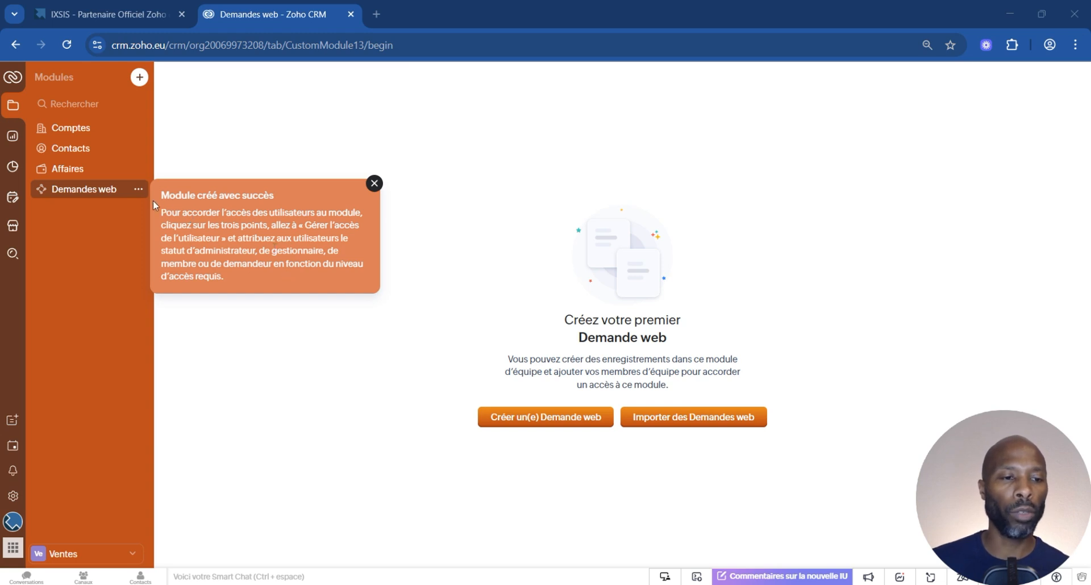
Examine the user access roles of the Demandes web module and the requests area for team modules.
{"action": "left_click", "coordinate": [138, 190]}
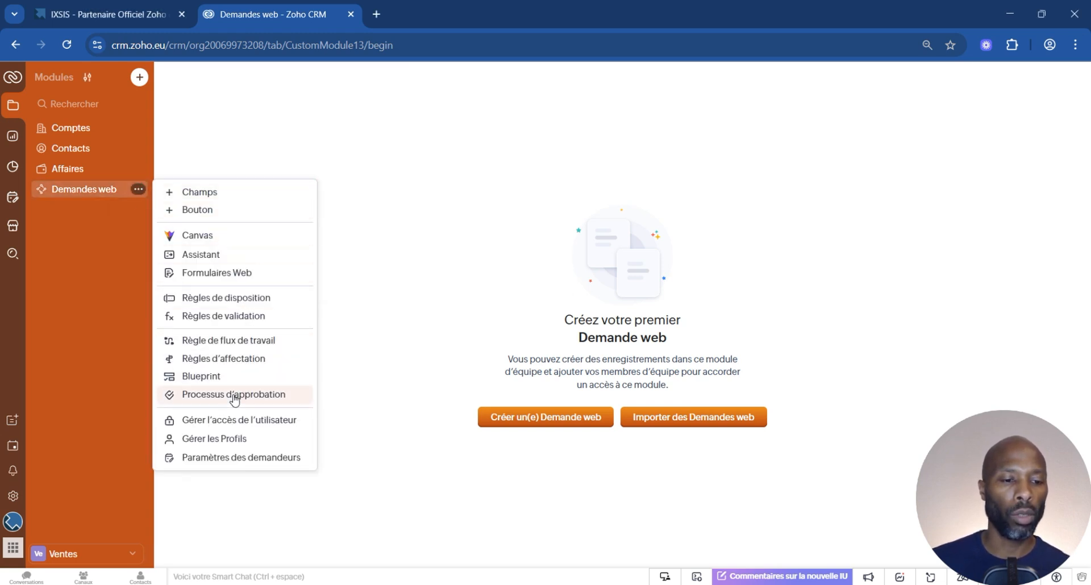
{"action": "left_click", "coordinate": [230, 425]}
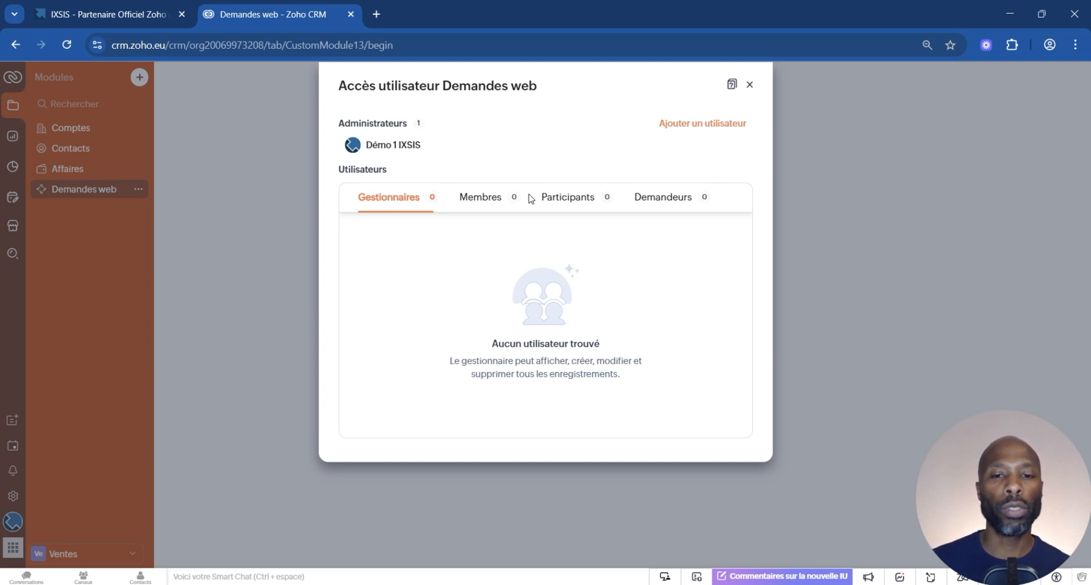
{"action": "left_click", "coordinate": [750, 86]}
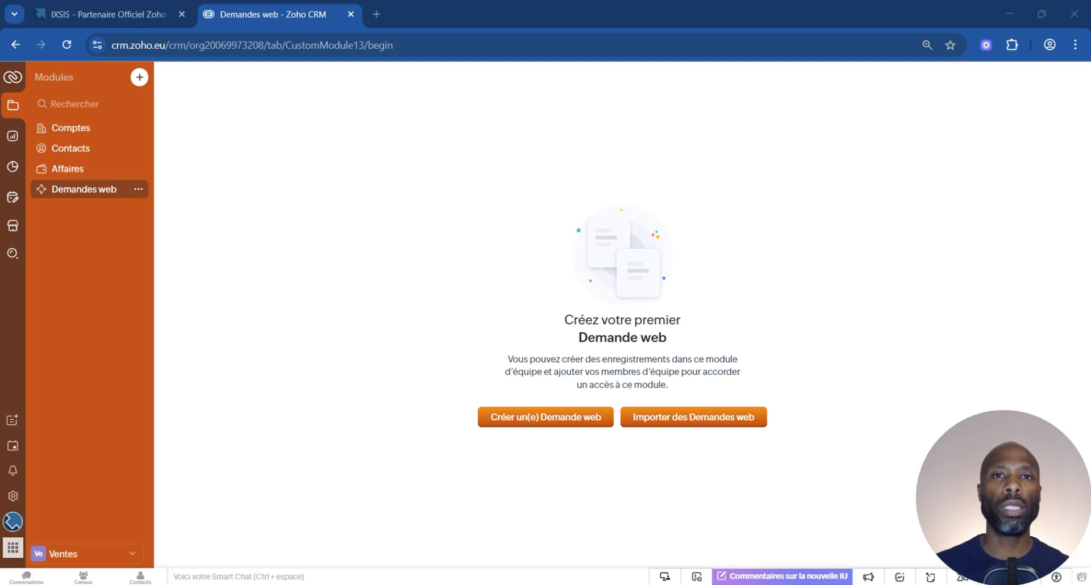
{"action": "left_click", "coordinate": [13, 202]}
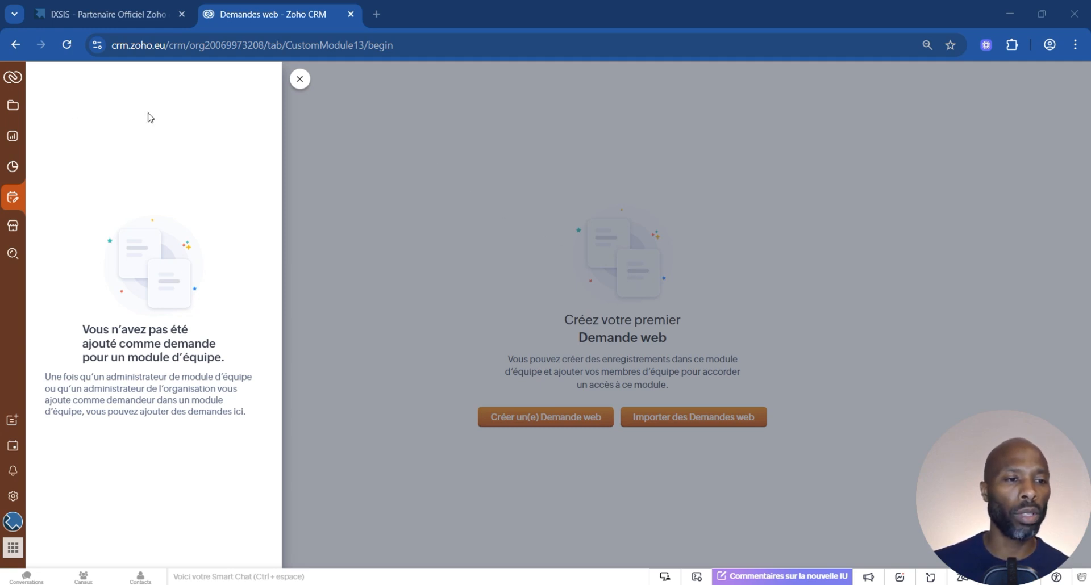
{"action": "left_click", "coordinate": [13, 105]}
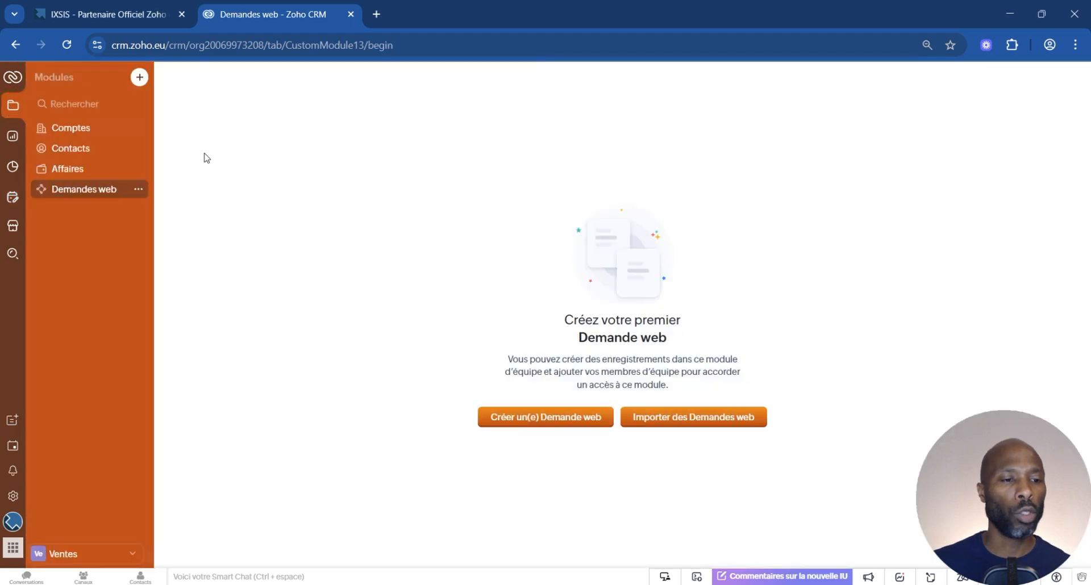
Open the Affaires module and switch its records to the grid view (Affichage Grille).
{"action": "left_click", "coordinate": [69, 170]}
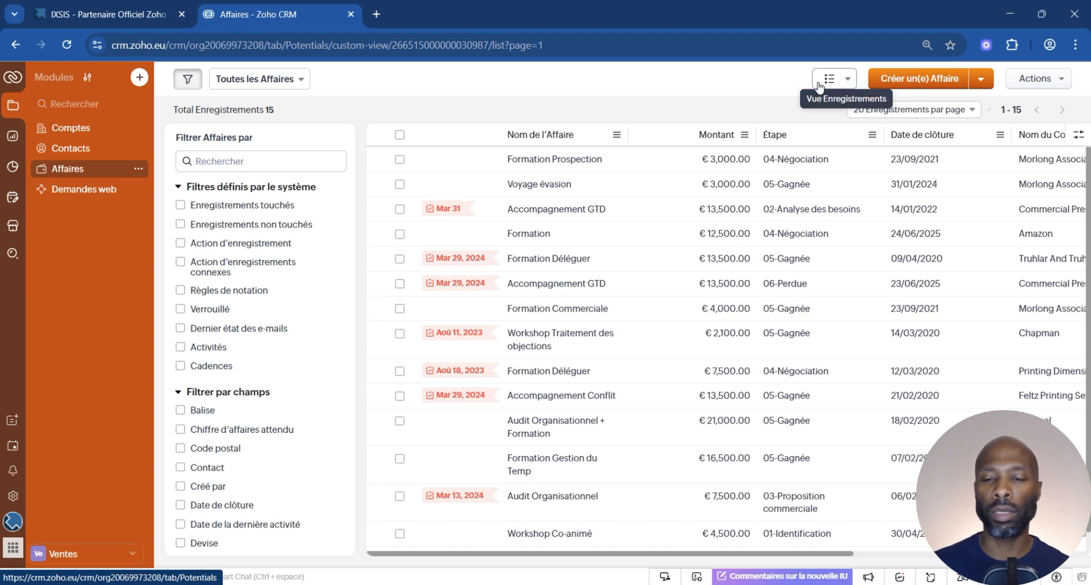
{"action": "left_click", "coordinate": [850, 82]}
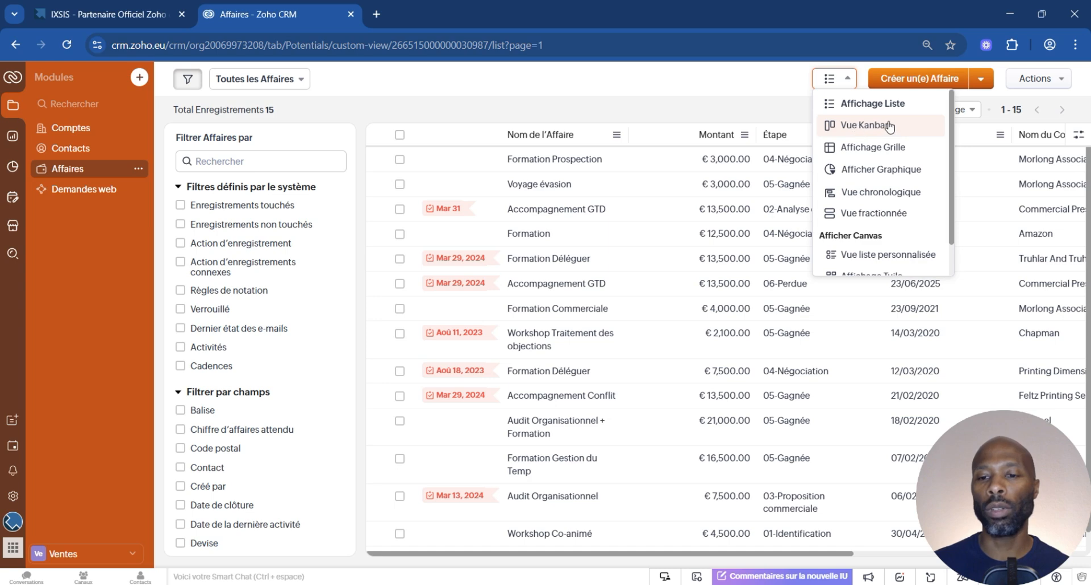
{"action": "scroll", "coordinate": [915, 258], "scroll_direction": "down", "scroll_amount": 1}
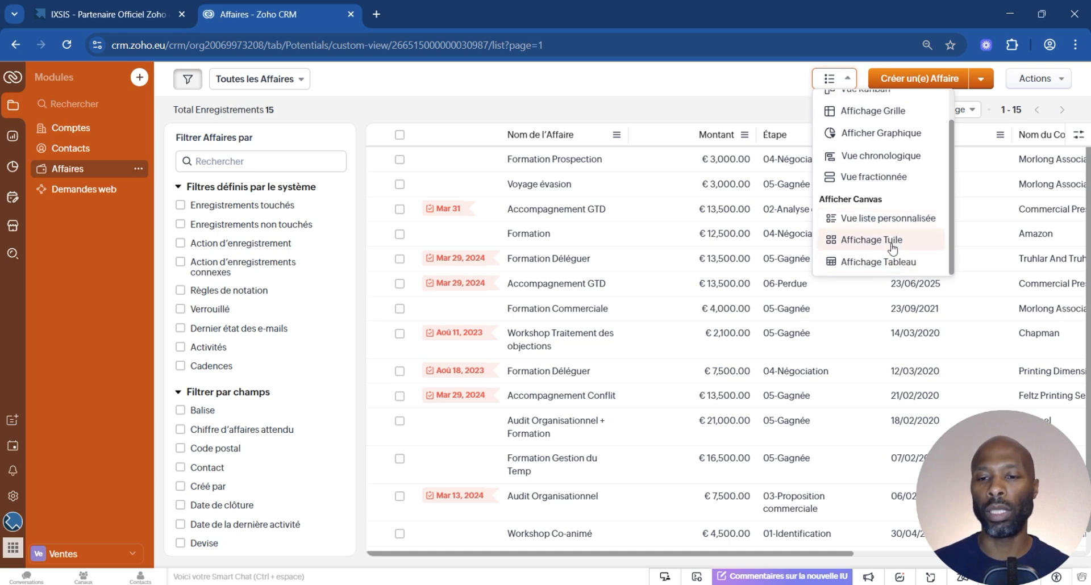
{"action": "scroll", "coordinate": [892, 233], "scroll_direction": "up", "scroll_amount": 1}
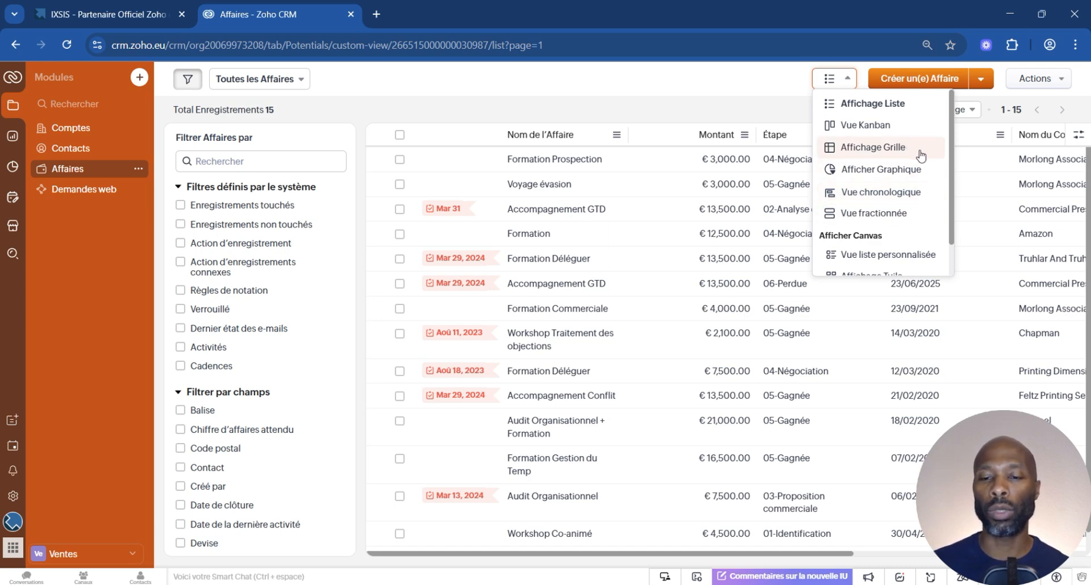
{"action": "left_click", "coordinate": [887, 151]}
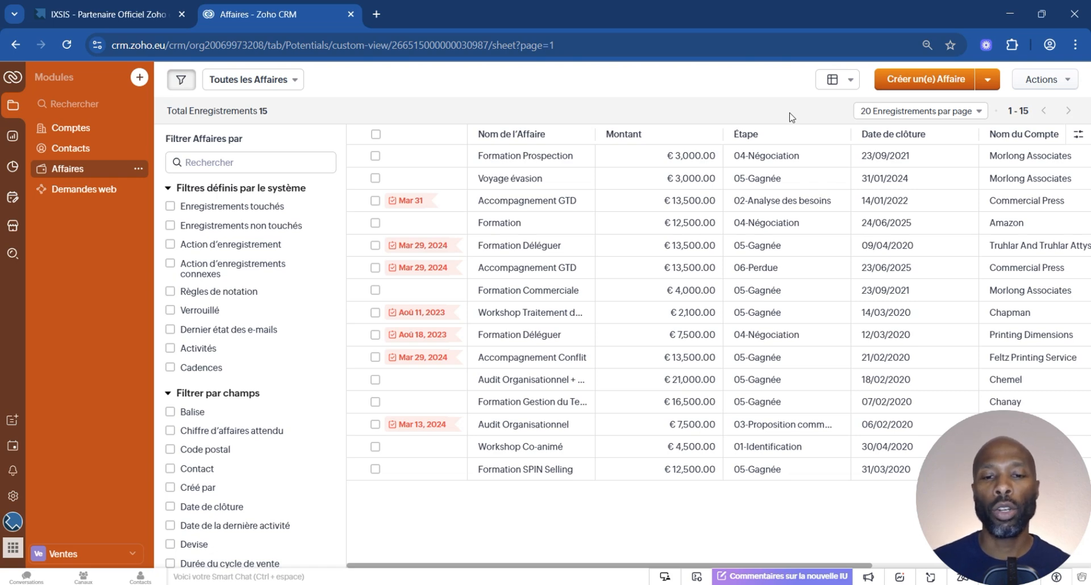
Open the Montant cell of the Voyage évasion deal for editing directly in the grid.
{"action": "left_click", "coordinate": [787, 180]}
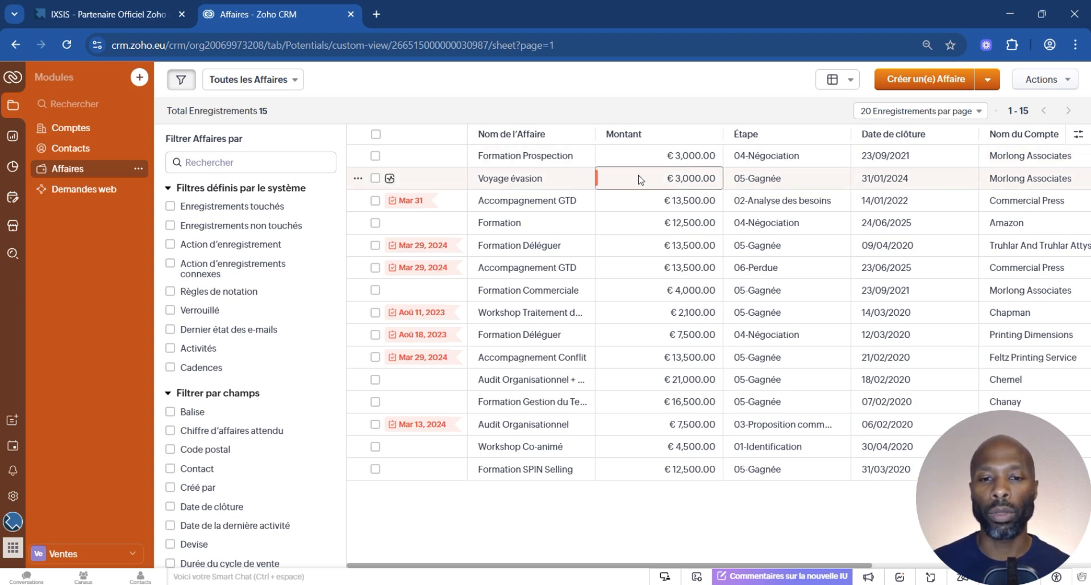
{"action": "double_click", "coordinate": [668, 178]}
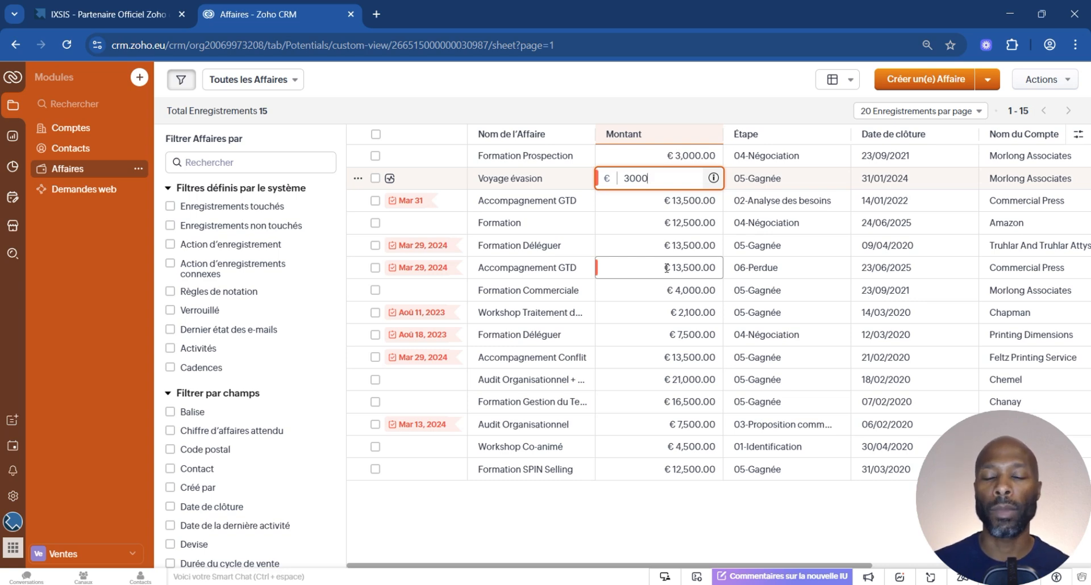
Display the Affaires records as a chart (Afficher Graphique), and switch to Vue chronologique to examine the Formation and Accompagnement GTD bars.
{"action": "left_click", "coordinate": [846, 80]}
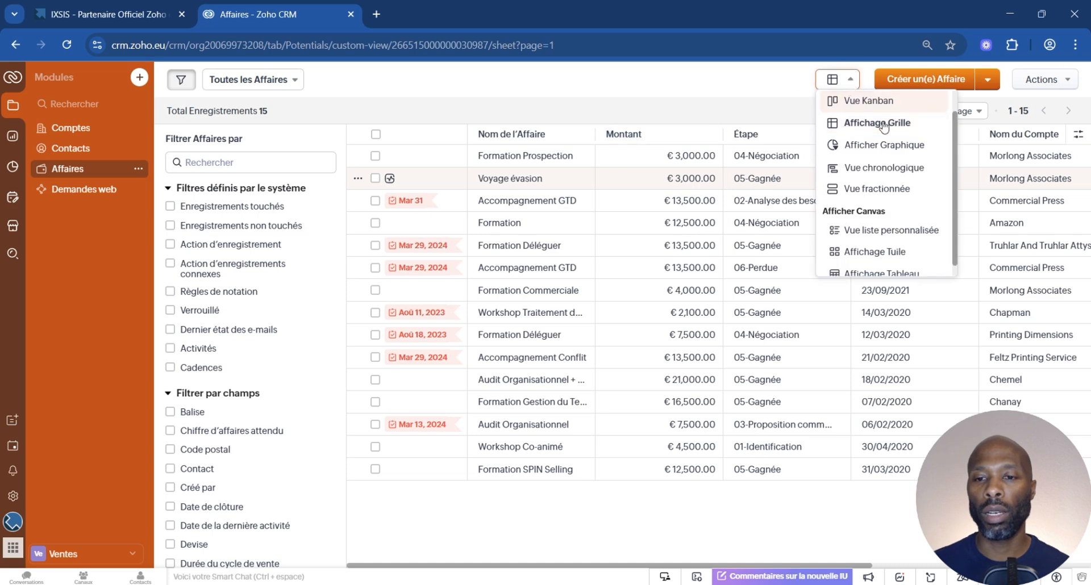
{"action": "left_click", "coordinate": [879, 145]}
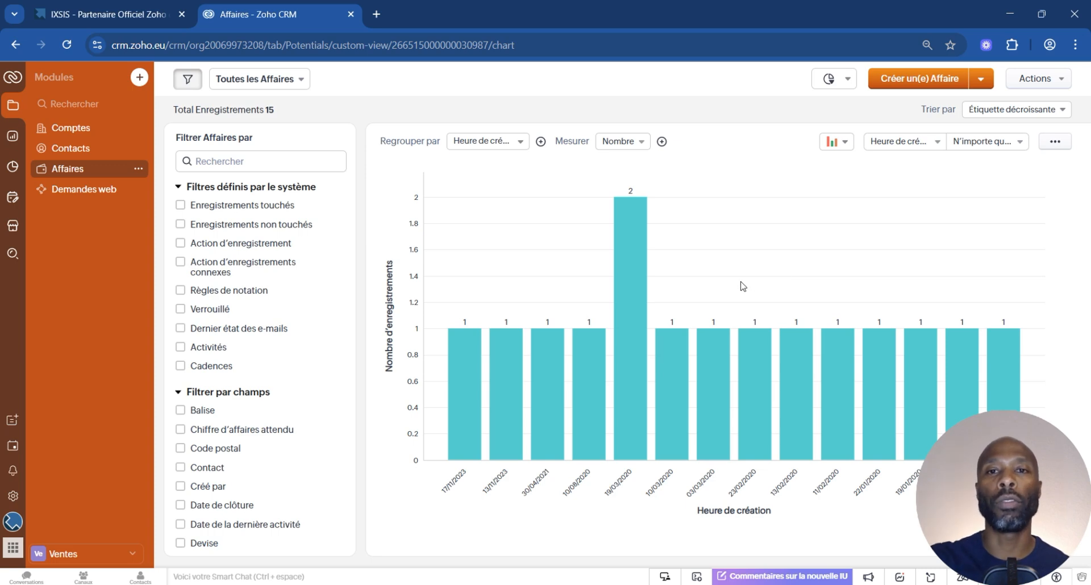
{"action": "left_click", "coordinate": [844, 80]}
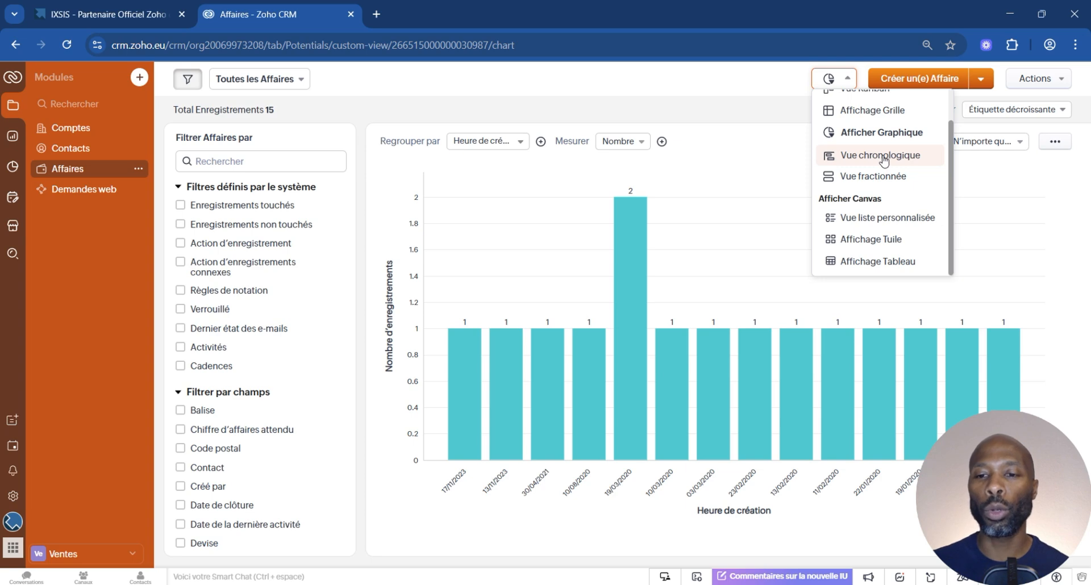
{"action": "left_click", "coordinate": [883, 158]}
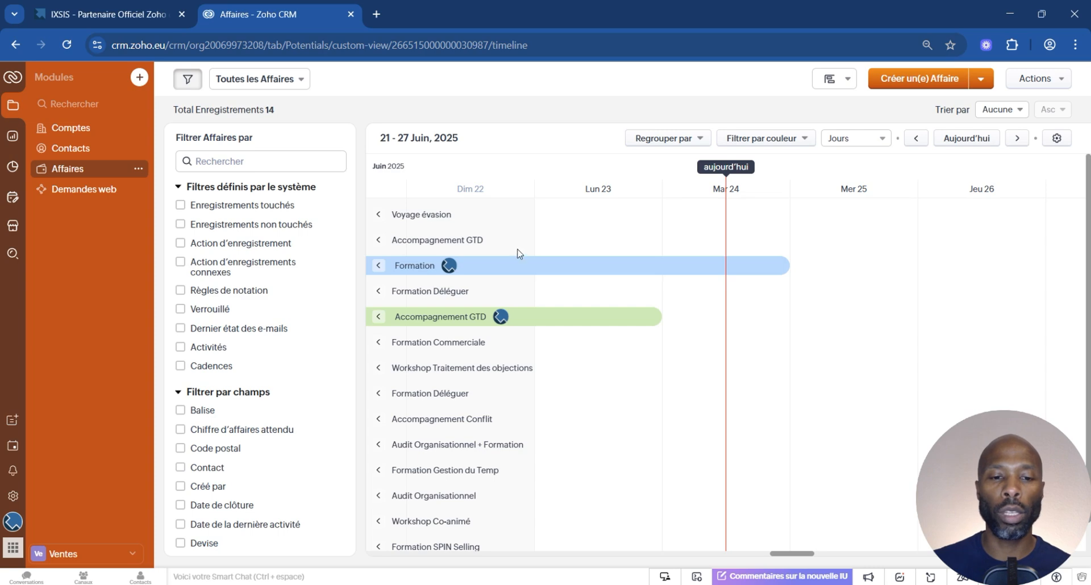
{"action": "mouse_move", "coordinate": [475, 270]}
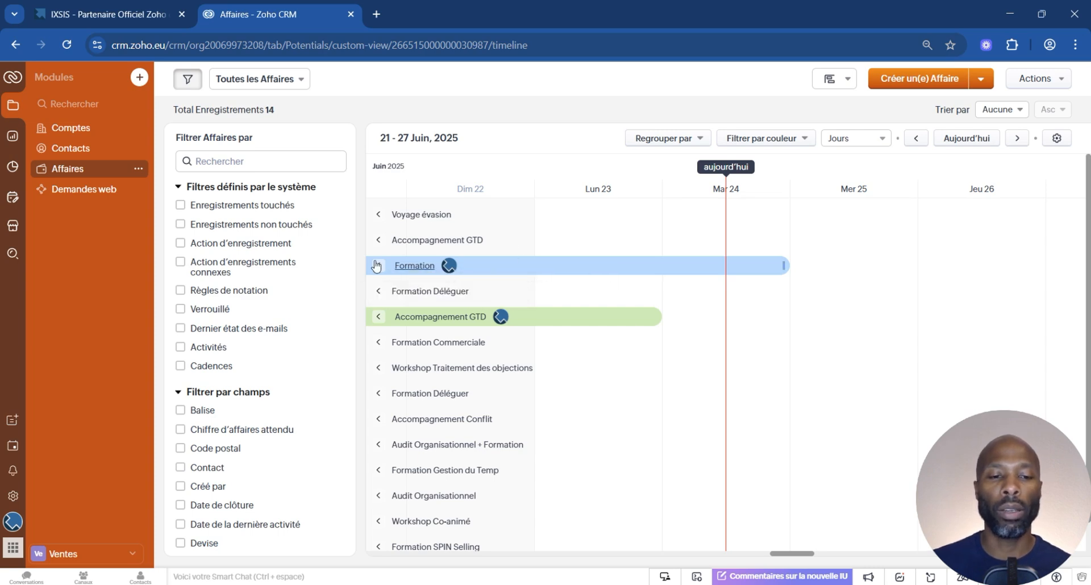
{"action": "mouse_move", "coordinate": [509, 322]}
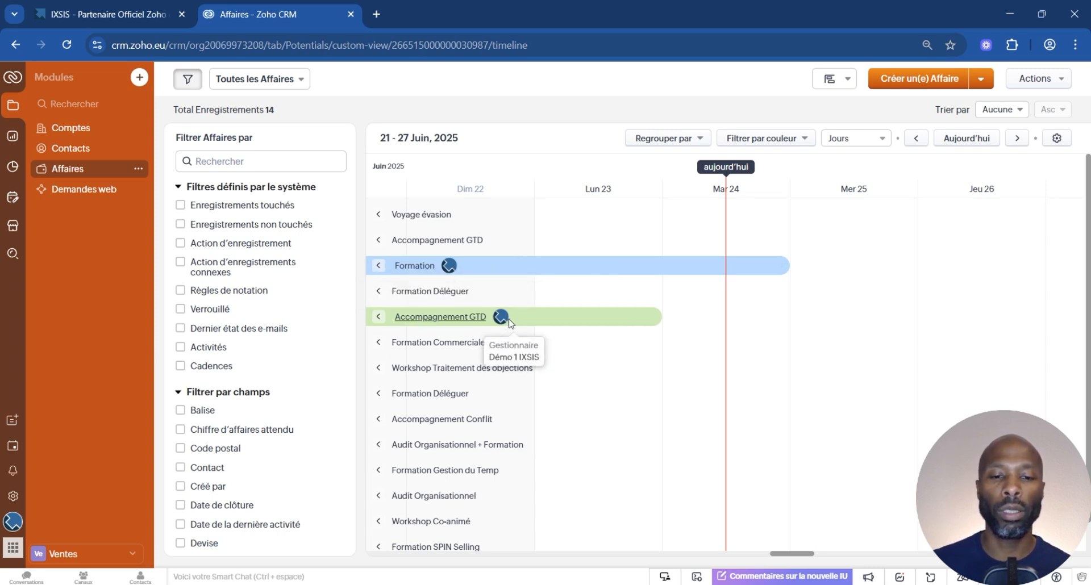
{"action": "mouse_move", "coordinate": [567, 264]}
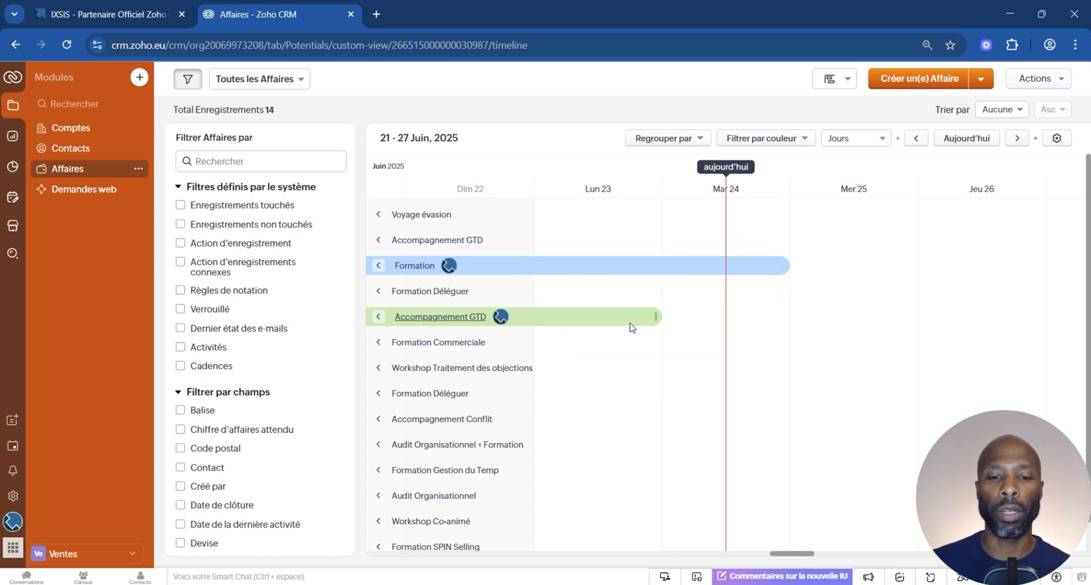
{"action": "mouse_move", "coordinate": [631, 326]}
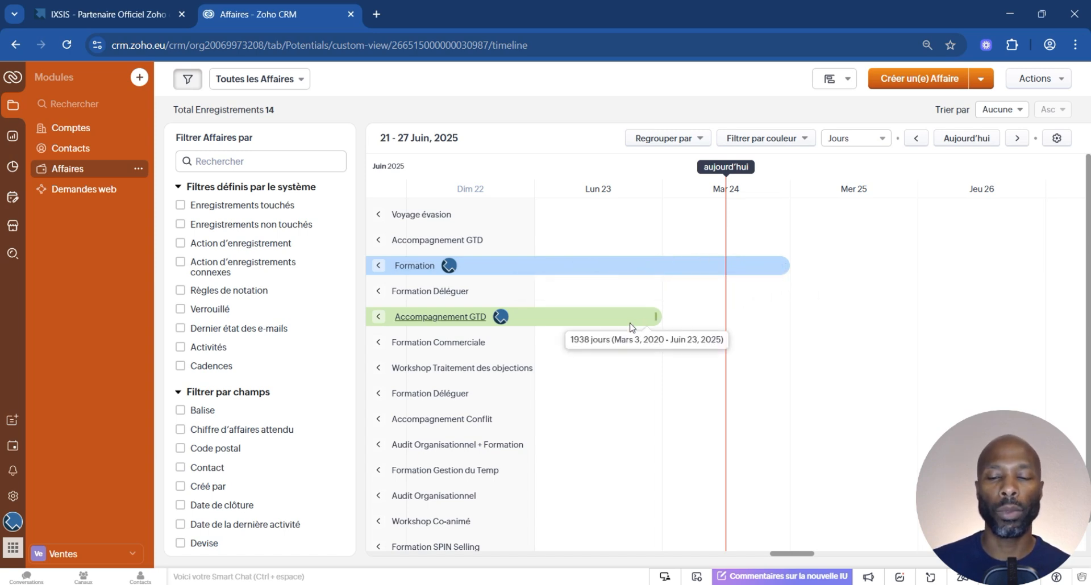
Switch the Affaires records to the split view (Vue fractionnée) and browse the deals grouped by stage.
{"action": "left_click", "coordinate": [849, 83]}
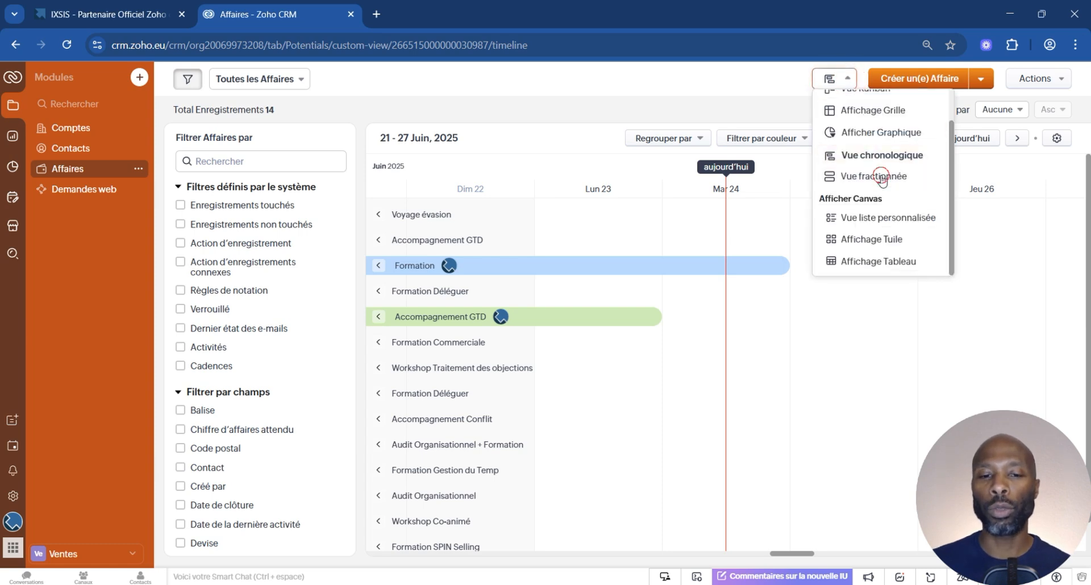
{"action": "left_click", "coordinate": [884, 178]}
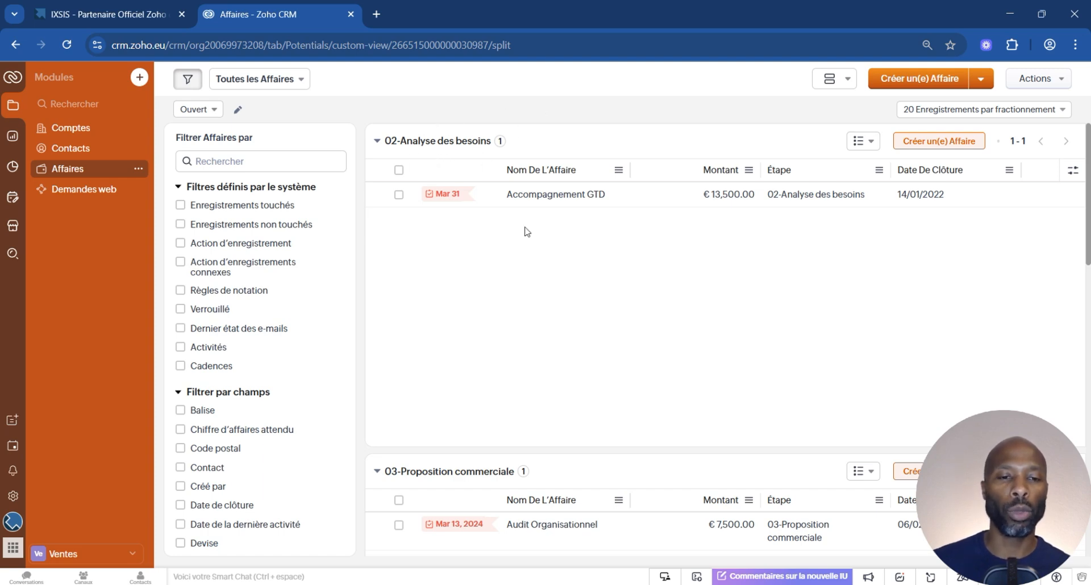
{"action": "scroll", "coordinate": [523, 253], "scroll_direction": "down", "scroll_amount": 2}
{"action": "scroll", "coordinate": [524, 253], "scroll_direction": "down", "scroll_amount": 4}
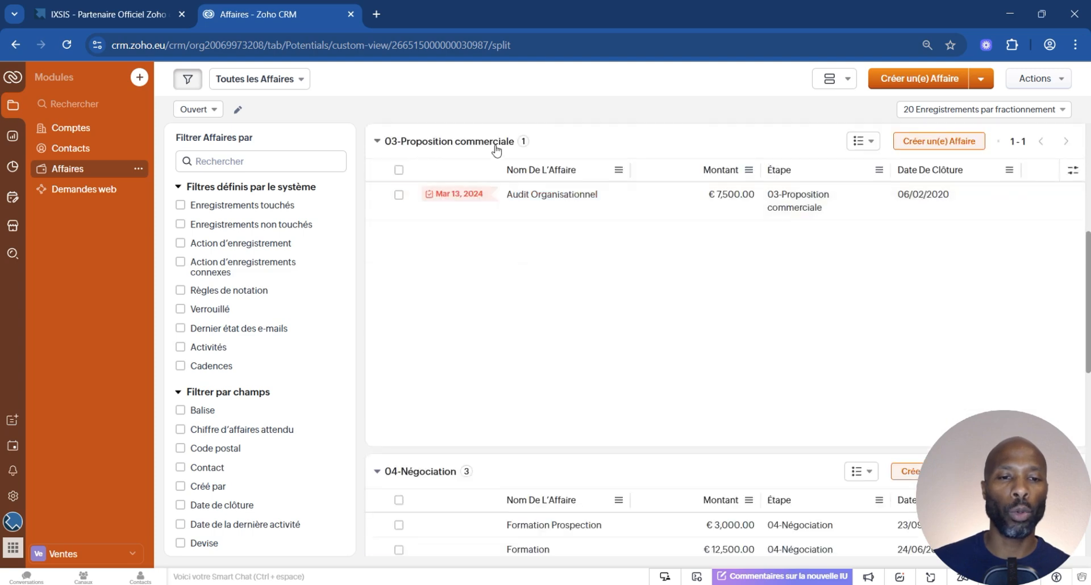
{"action": "scroll", "coordinate": [516, 323], "scroll_direction": "down", "scroll_amount": 10}
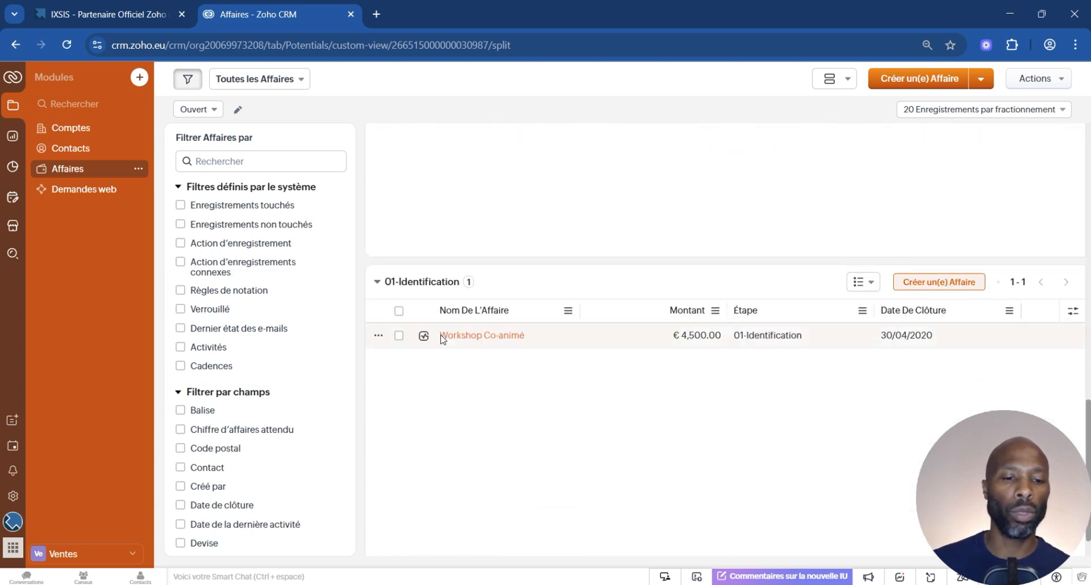
{"action": "scroll", "coordinate": [632, 381], "scroll_direction": "up", "scroll_amount": 10}
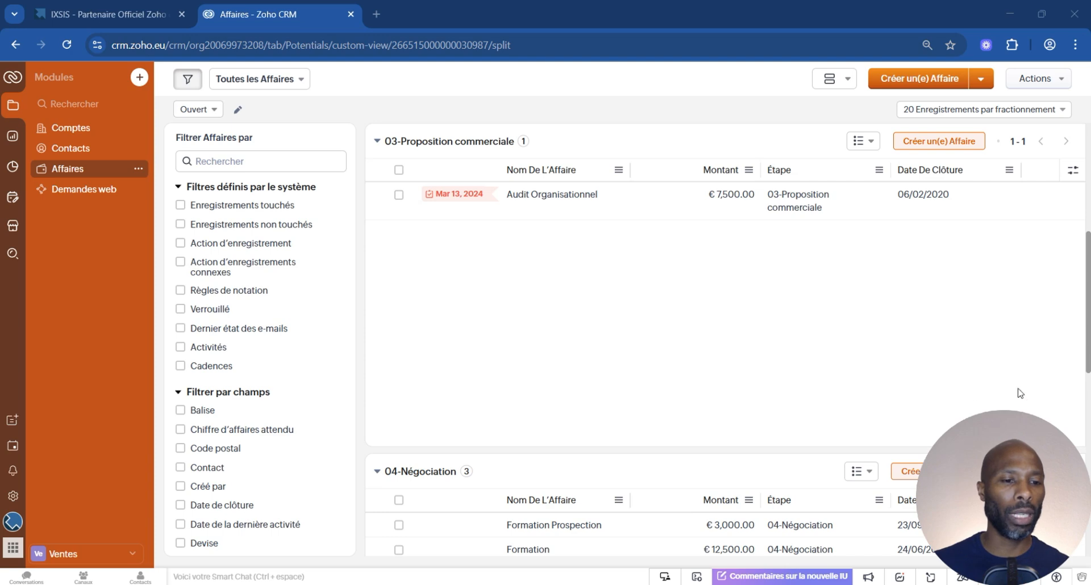
Open the Modules et Champs settings under Personnalisation in the CRM configuration.
{"action": "left_click", "coordinate": [13, 495]}
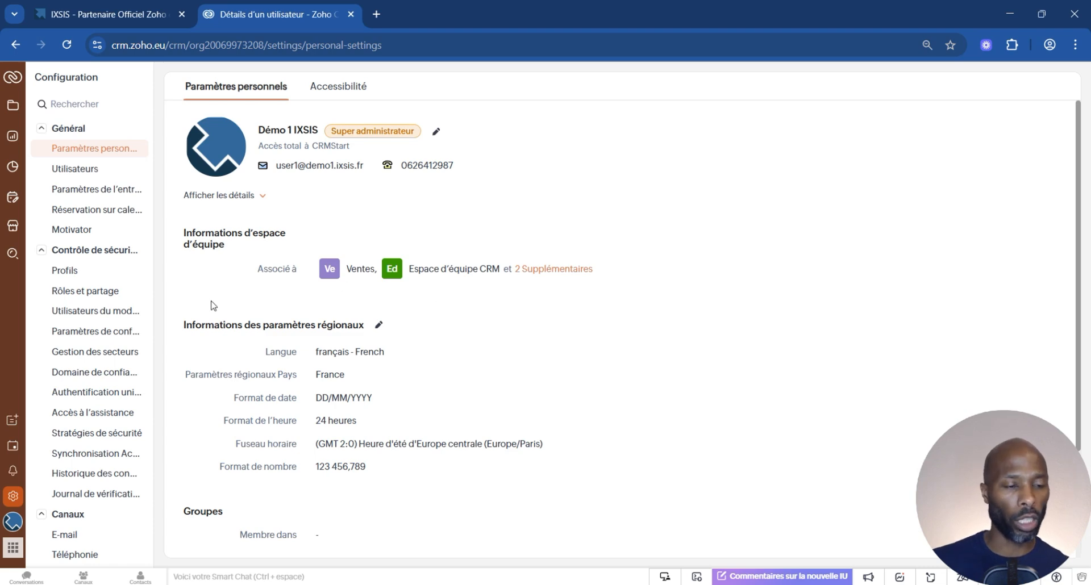
{"action": "scroll", "coordinate": [103, 359], "scroll_direction": "down", "scroll_amount": 2}
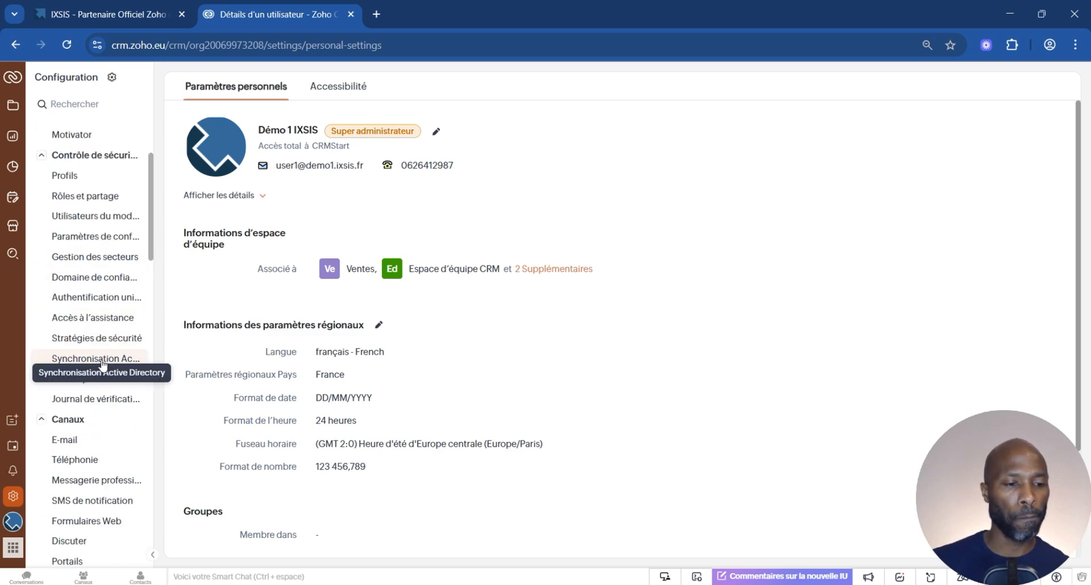
{"action": "scroll", "coordinate": [111, 340], "scroll_direction": "down", "scroll_amount": 4}
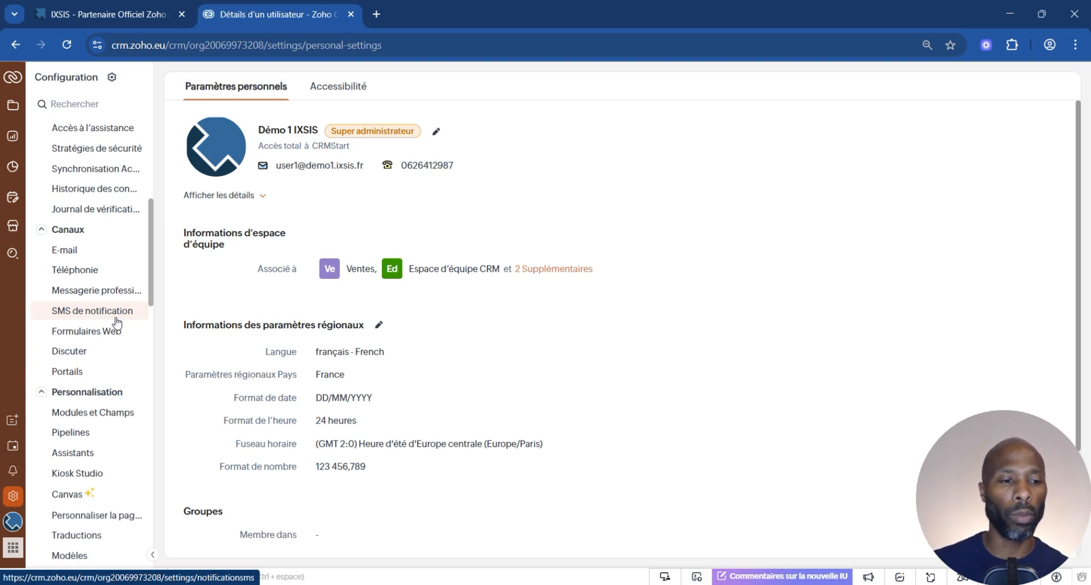
{"action": "scroll", "coordinate": [116, 322], "scroll_direction": "down", "scroll_amount": 2}
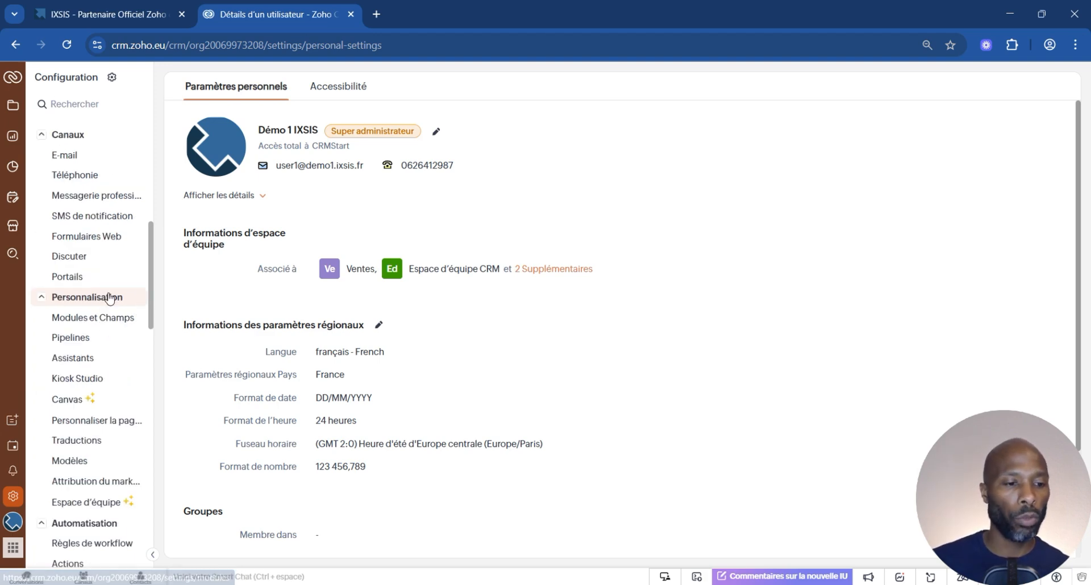
{"action": "left_click", "coordinate": [80, 317]}
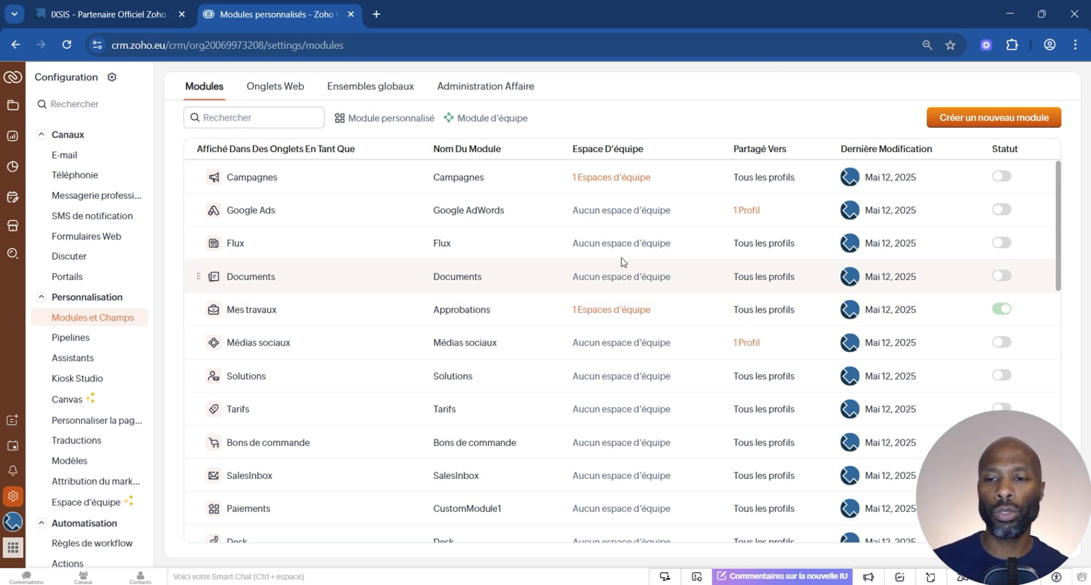
Deactivate the Tickets module in the module list and reactivate it.
{"action": "scroll", "coordinate": [978, 182], "scroll_direction": "down", "scroll_amount": 7}
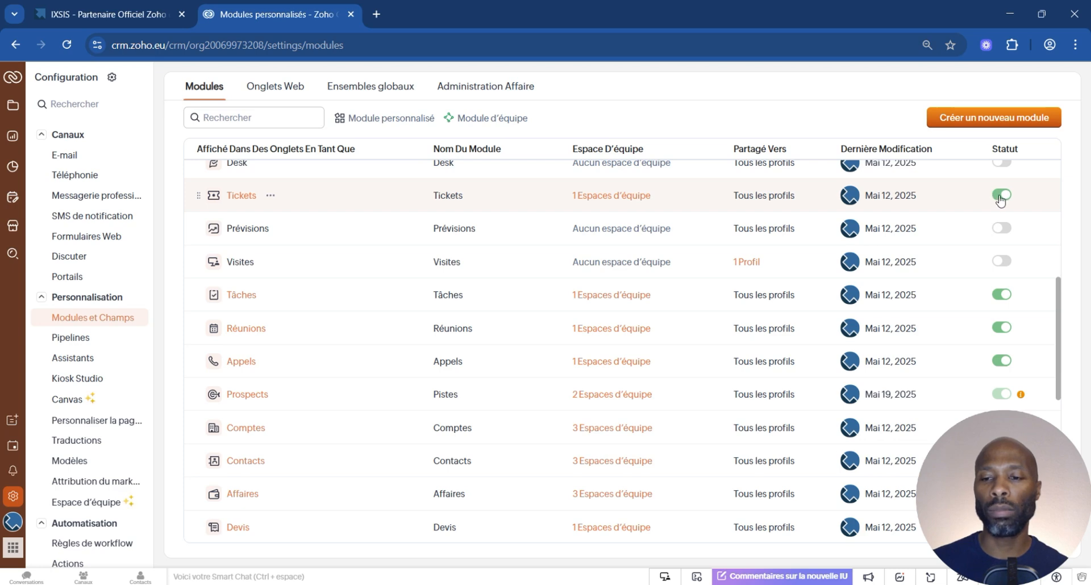
{"action": "left_click", "coordinate": [996, 197]}
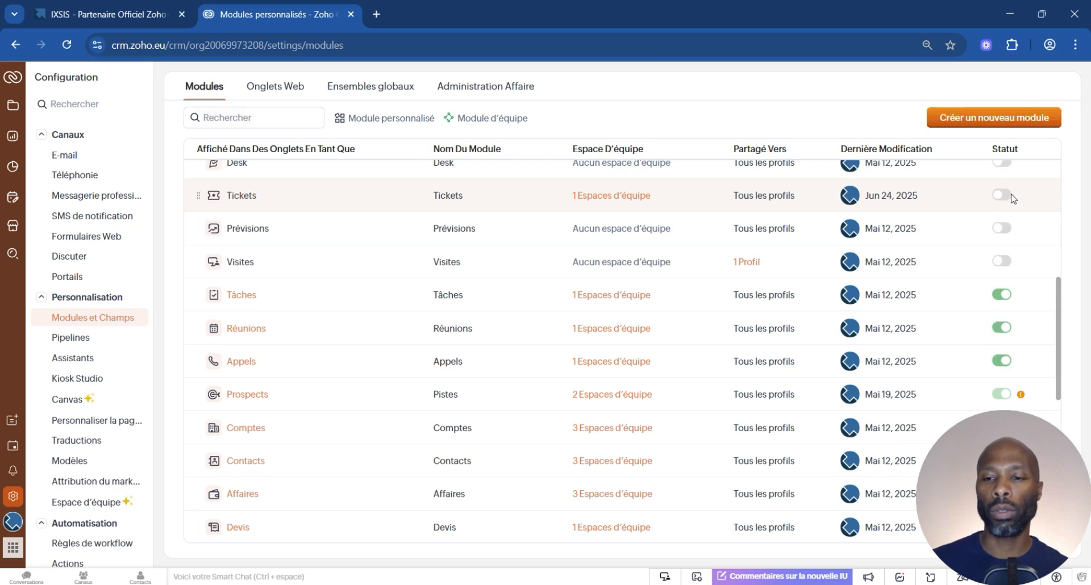
{"action": "left_click", "coordinate": [1003, 196]}
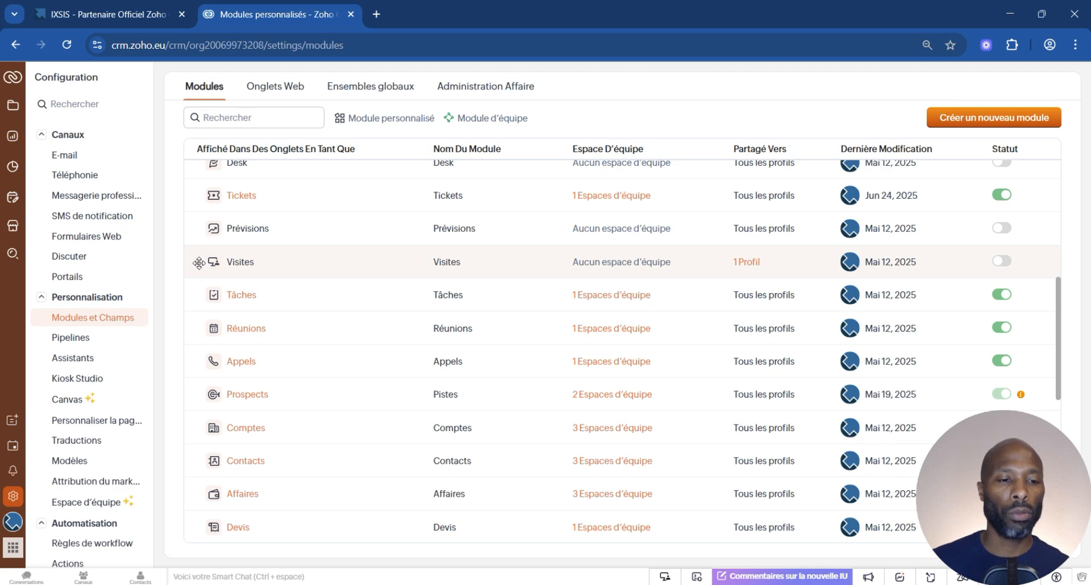
Move the Visites module above Prévisions in the module order.
{"action": "left_click_drag", "start_coordinate": [199, 262], "coordinate": [193, 237]}
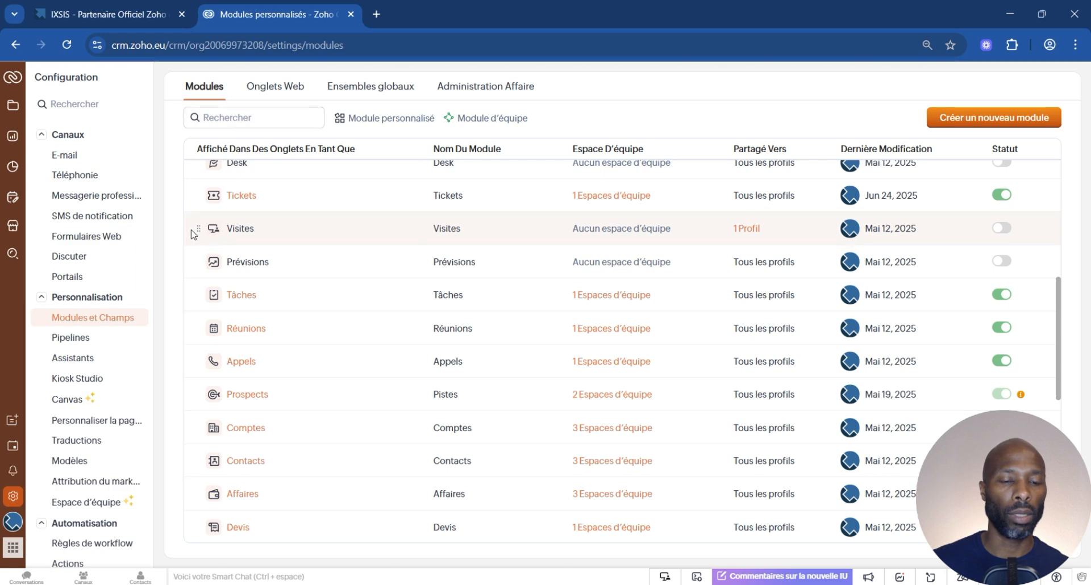